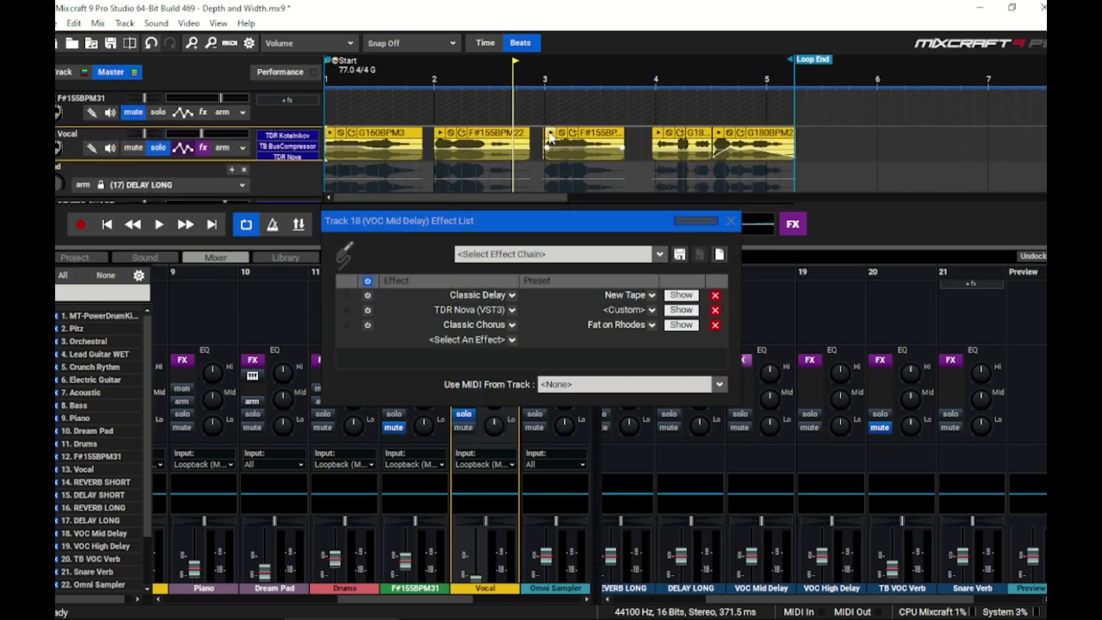
- Enable the Classic Delay on the VOC Mid Delay track, view its New Tape settings, and audition the soloed vocal through it
click(549, 137)
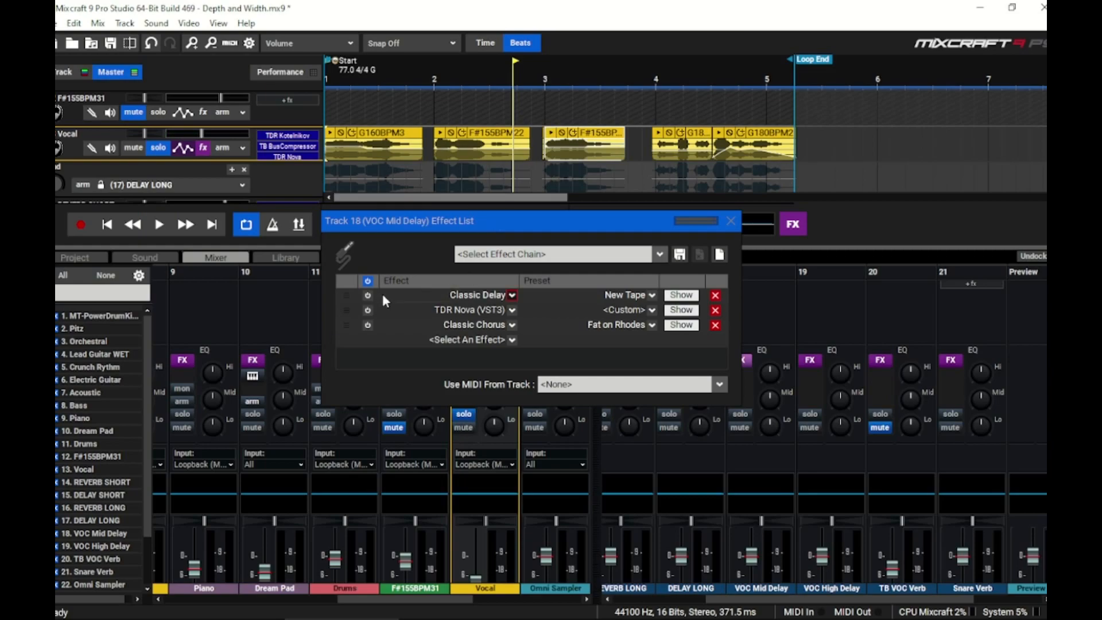
click(688, 298)
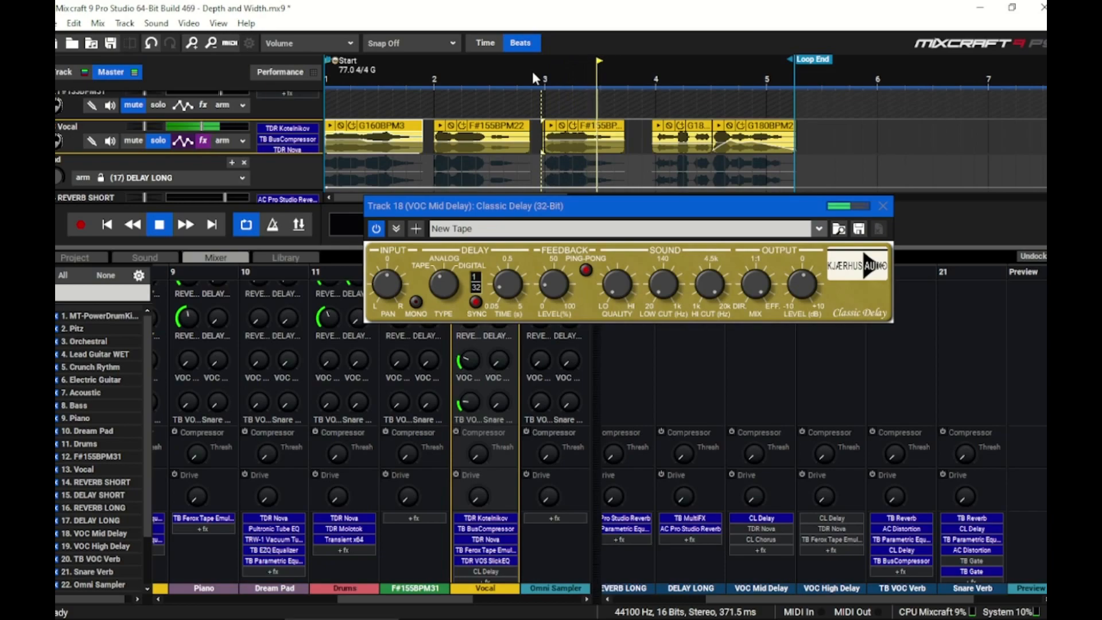
key(space)
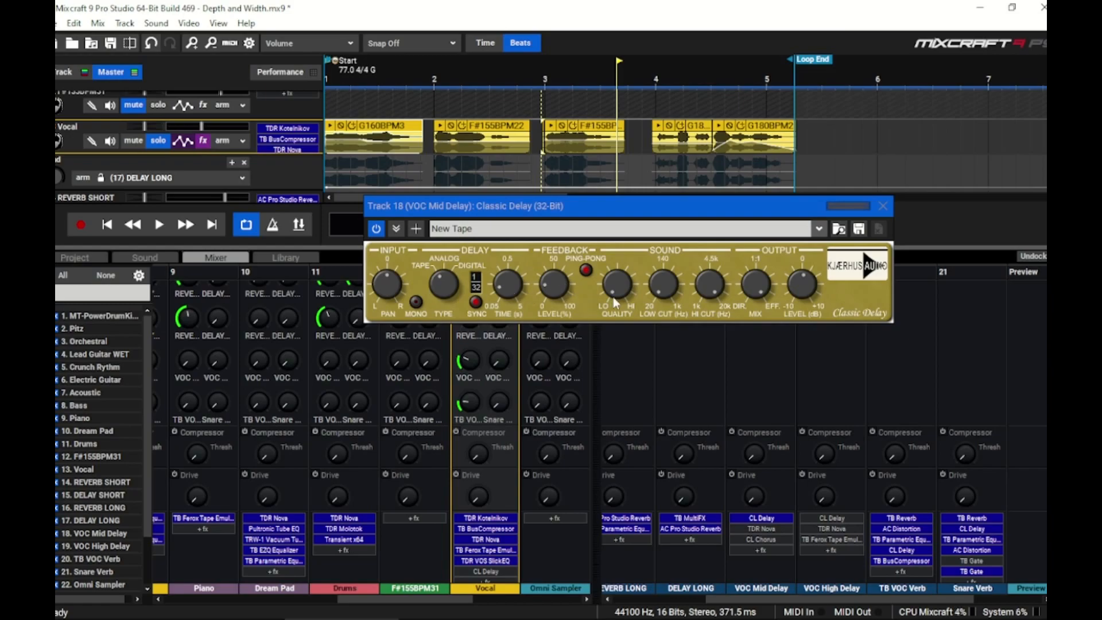
click(883, 206)
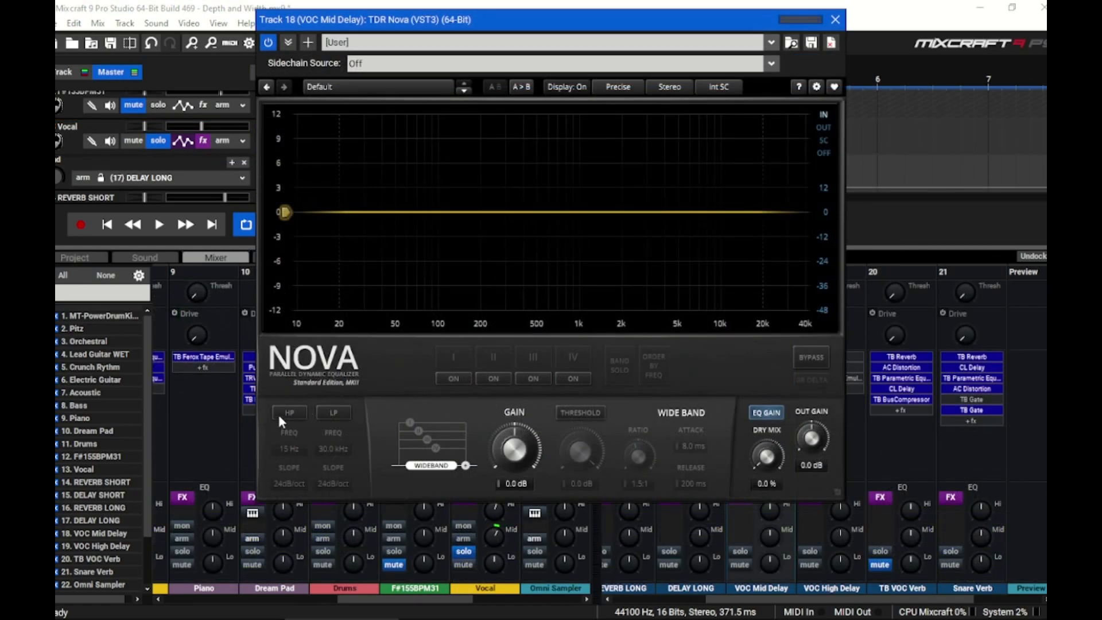
- Enable both filters in the VOC Mid Delay track's TDR Nova, setting the high-pass to 533 Hz and the low-pass to 854 Hz
click(281, 413)
click(329, 416)
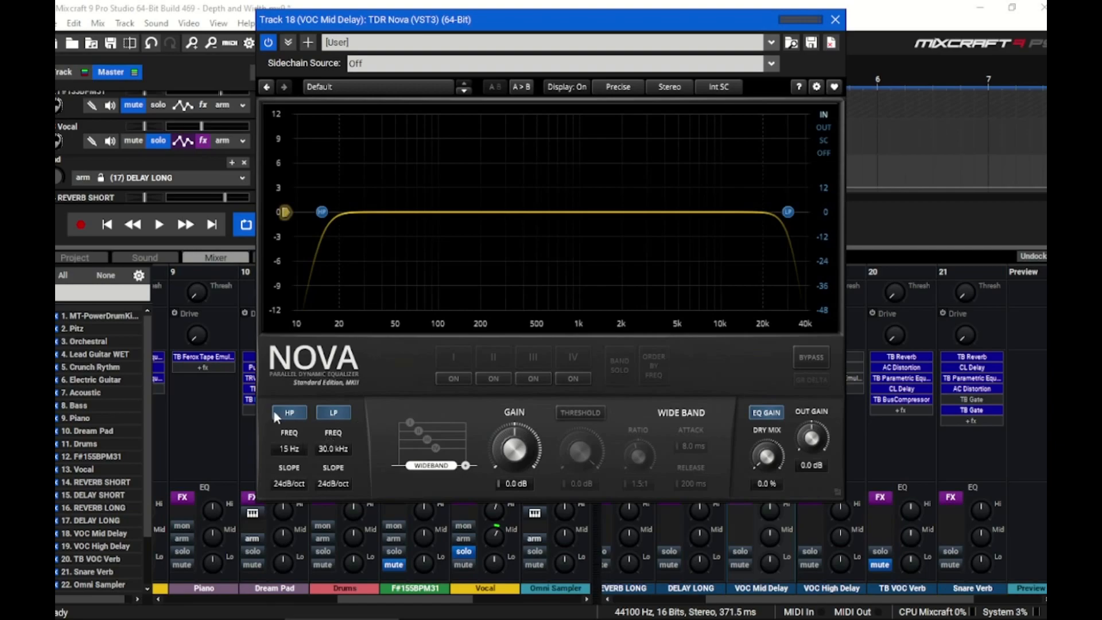
key(space)
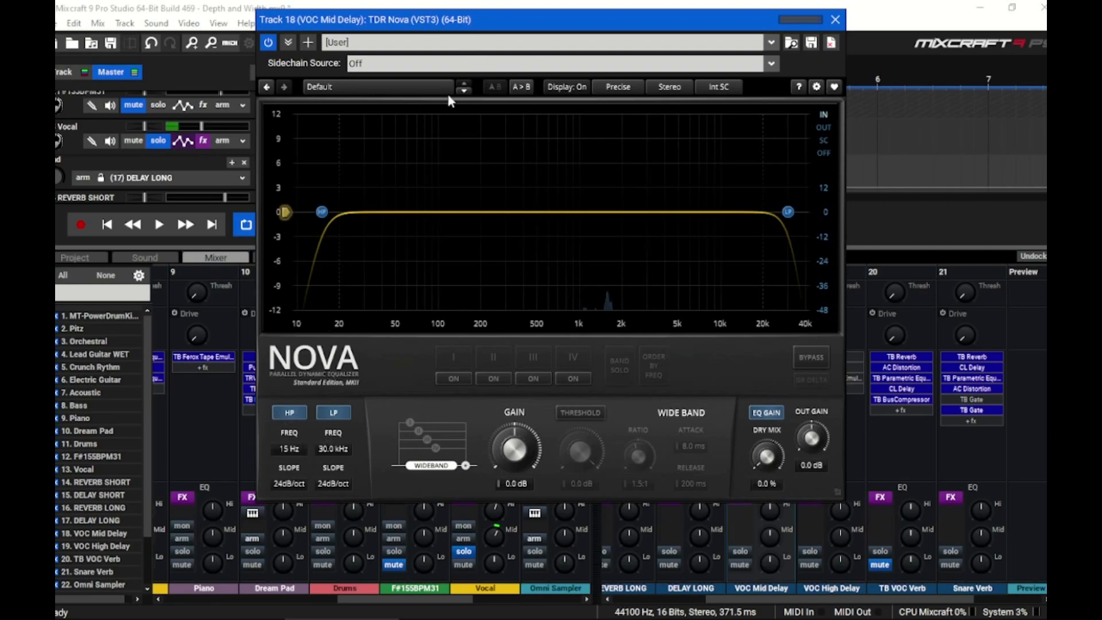
drag(327, 212, 557, 223)
drag(786, 213, 570, 218)
drag(552, 214, 540, 214)
key(space)
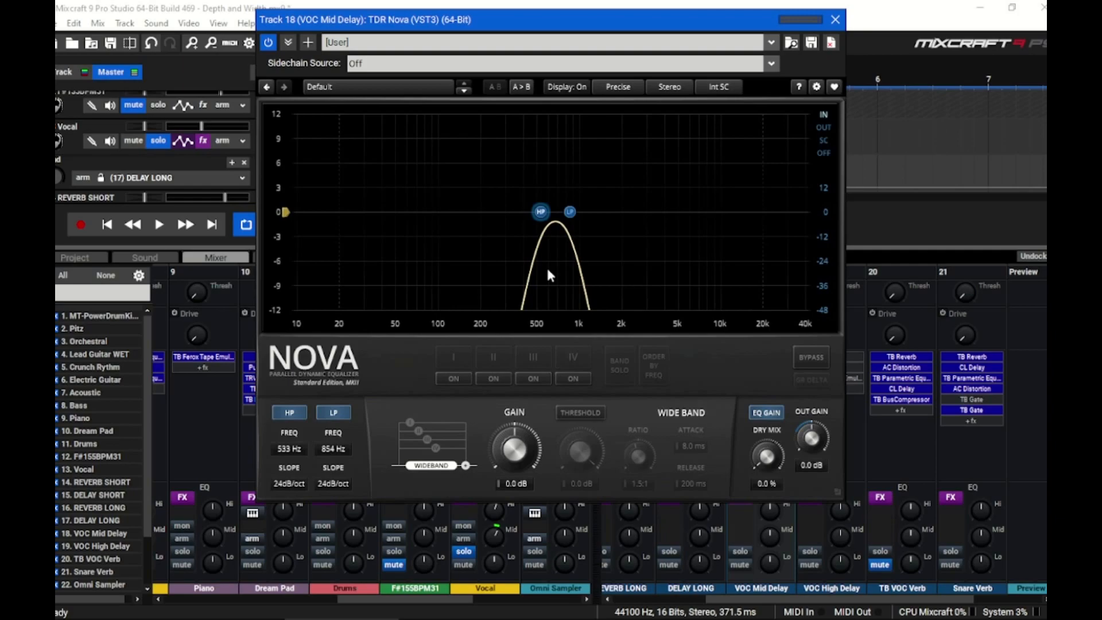
click(835, 19)
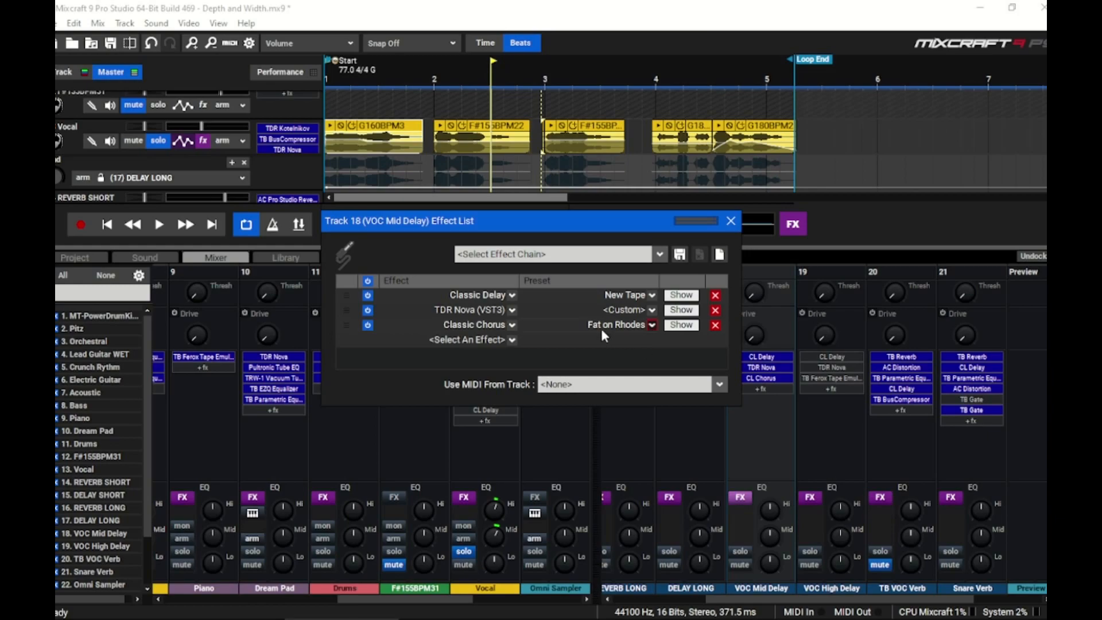
- Audition the soloed vocal through the full VOC Mid Delay chain and review its Classic Delay and TDR Nova settings
click(159, 225)
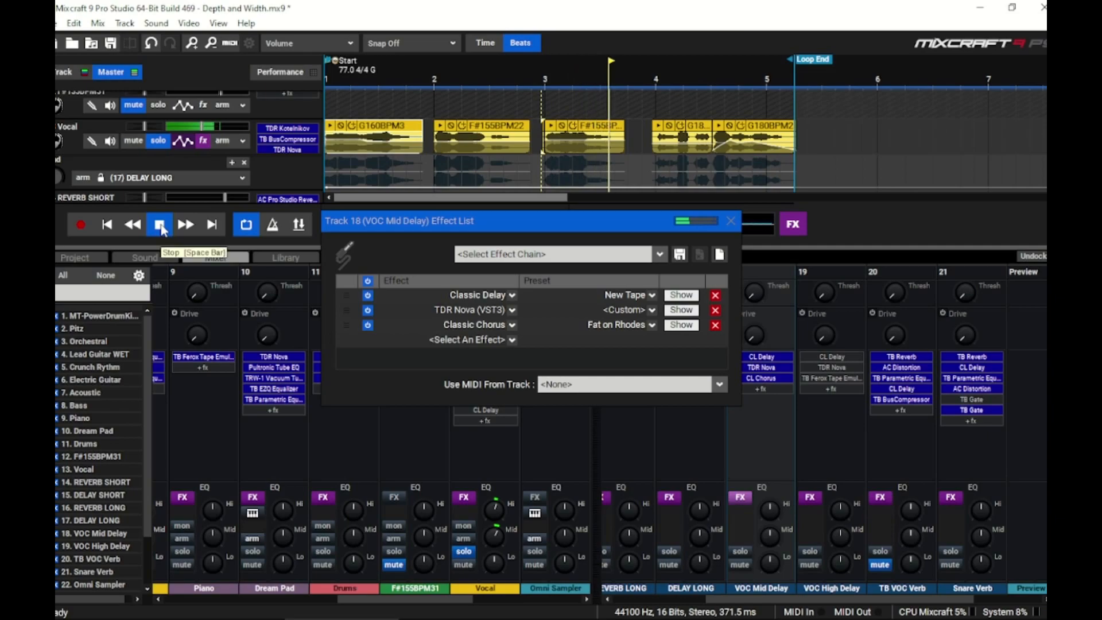
click(161, 227)
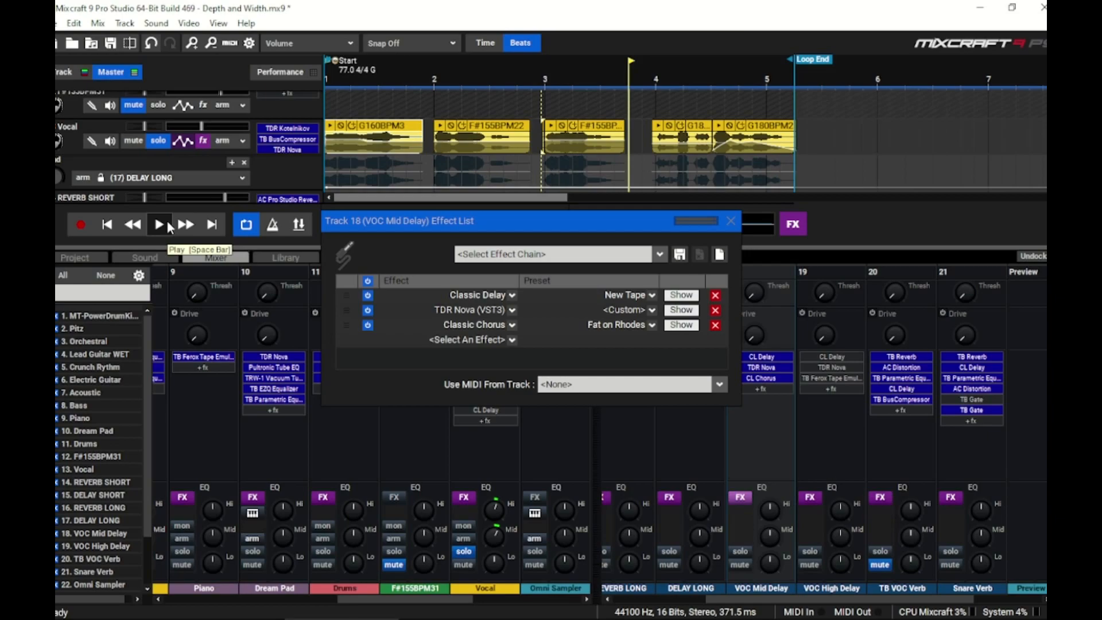
click(681, 294)
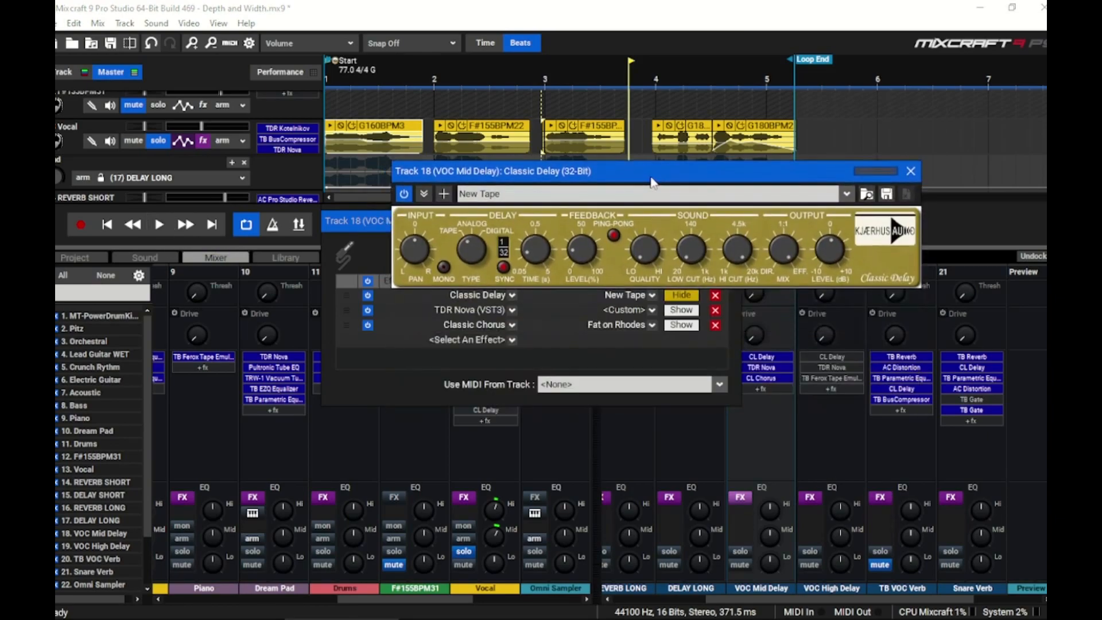
click(681, 310)
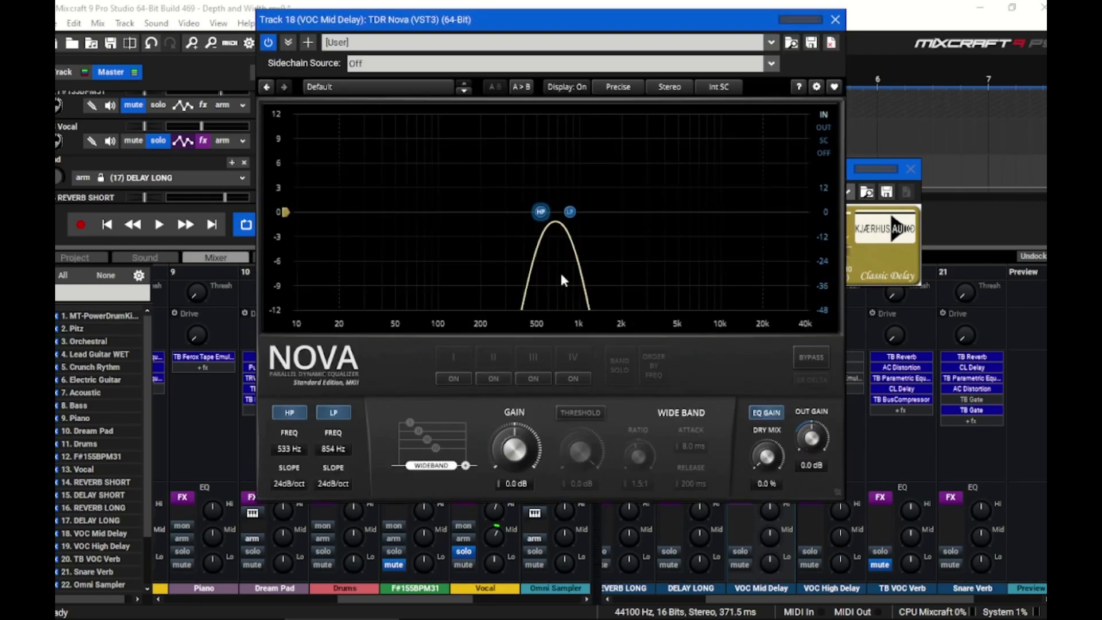
click(836, 21)
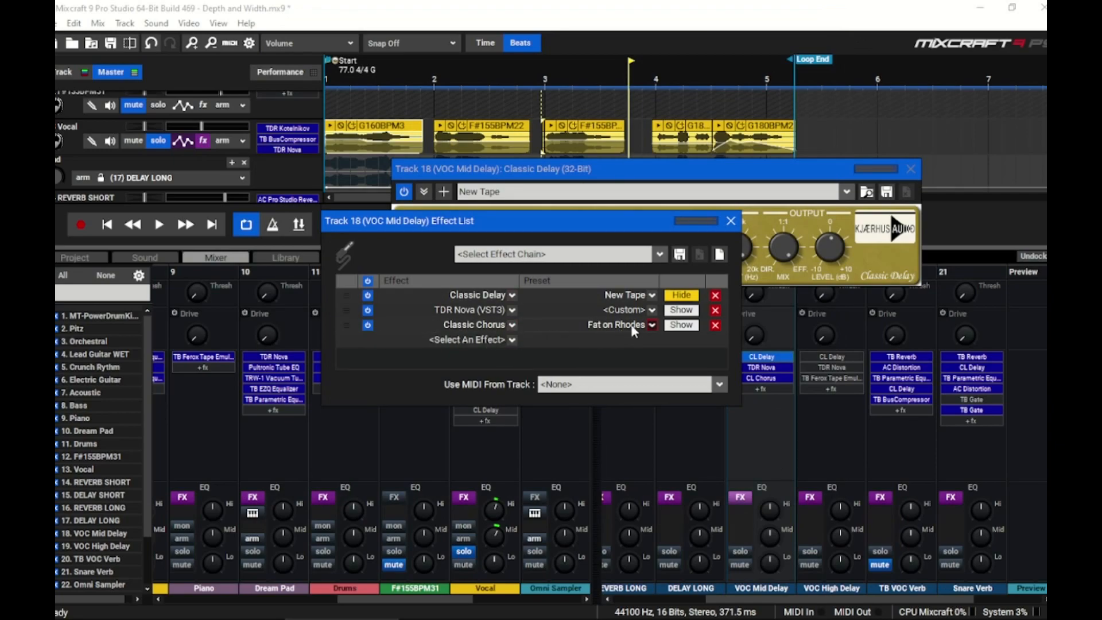
click(730, 221)
click(911, 169)
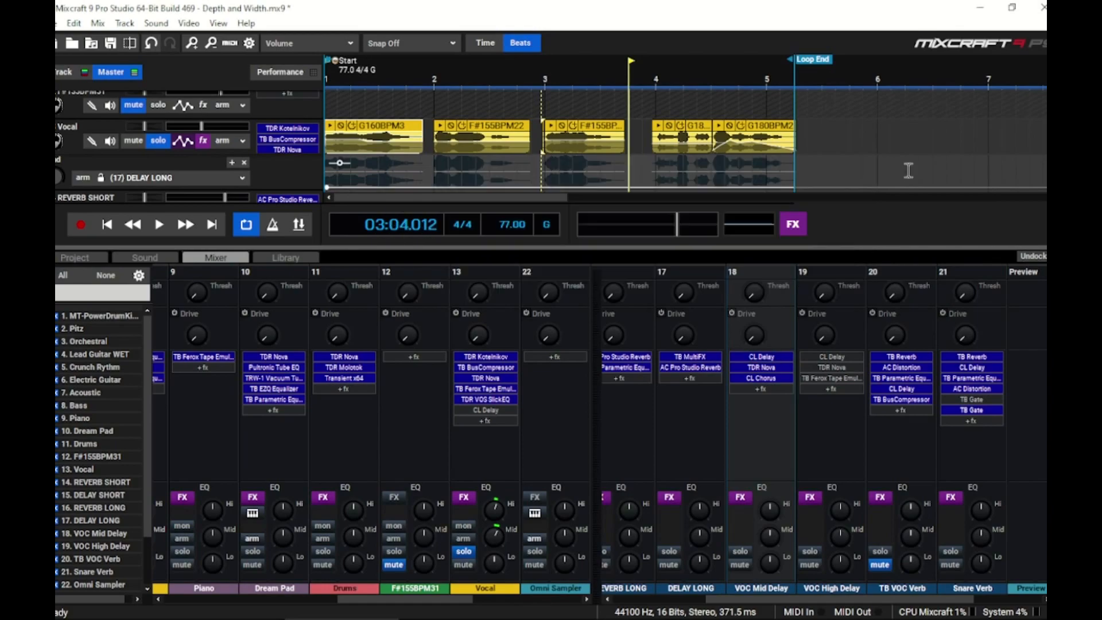
- Adjust the Vocal track's VOC Mid Delay send by ear to a low level while playing the soloed vocal
scroll(468, 383, up, 1)
scroll(483, 392, up, 3)
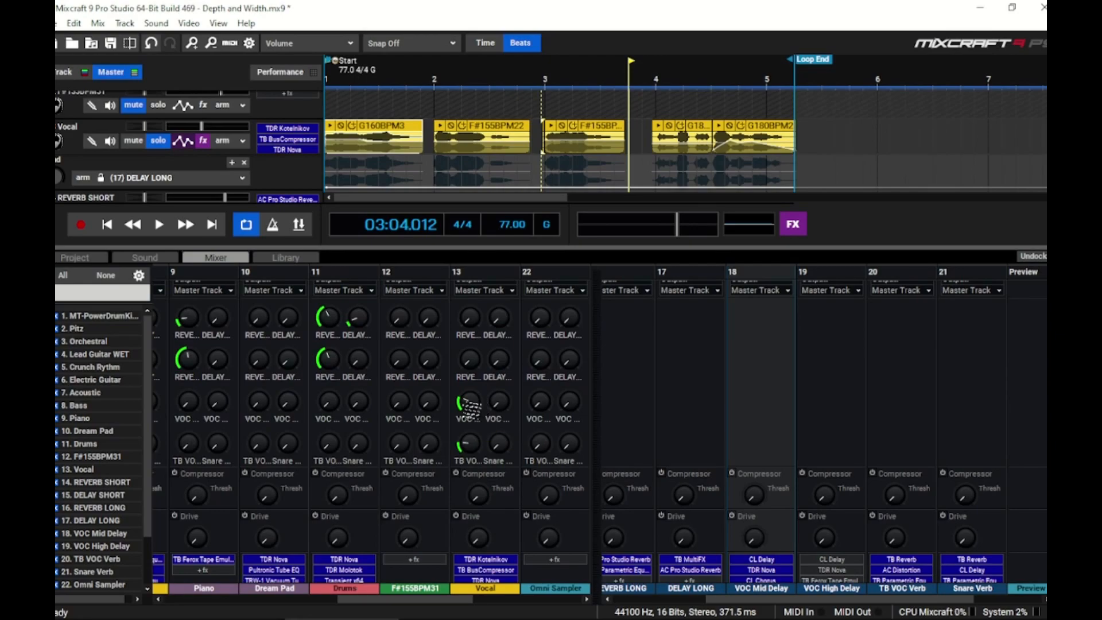
click(482, 405)
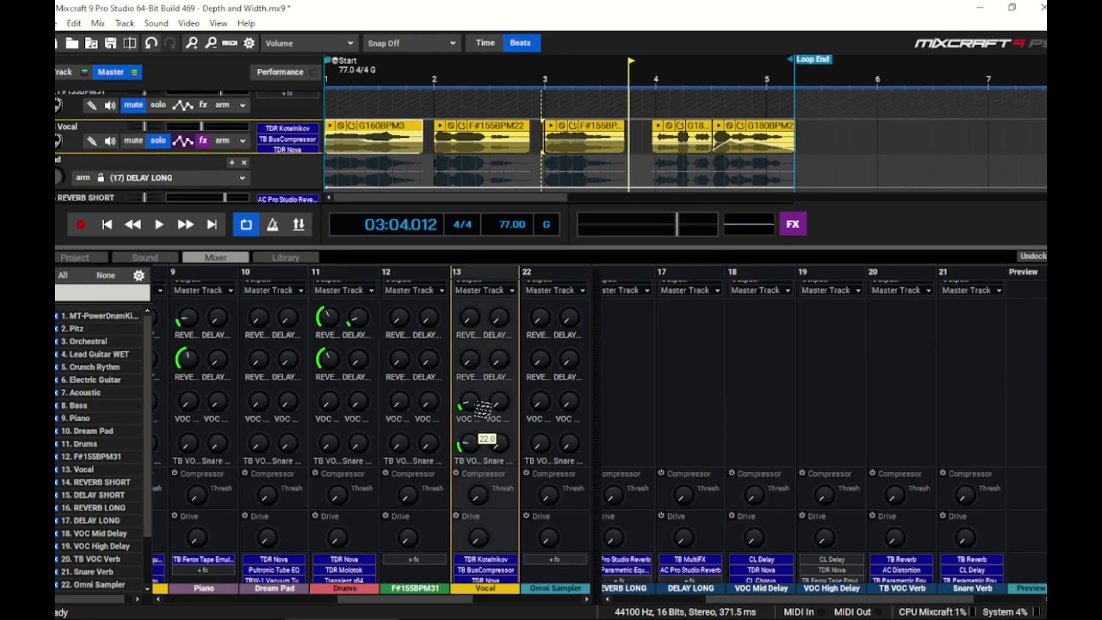
key(space)
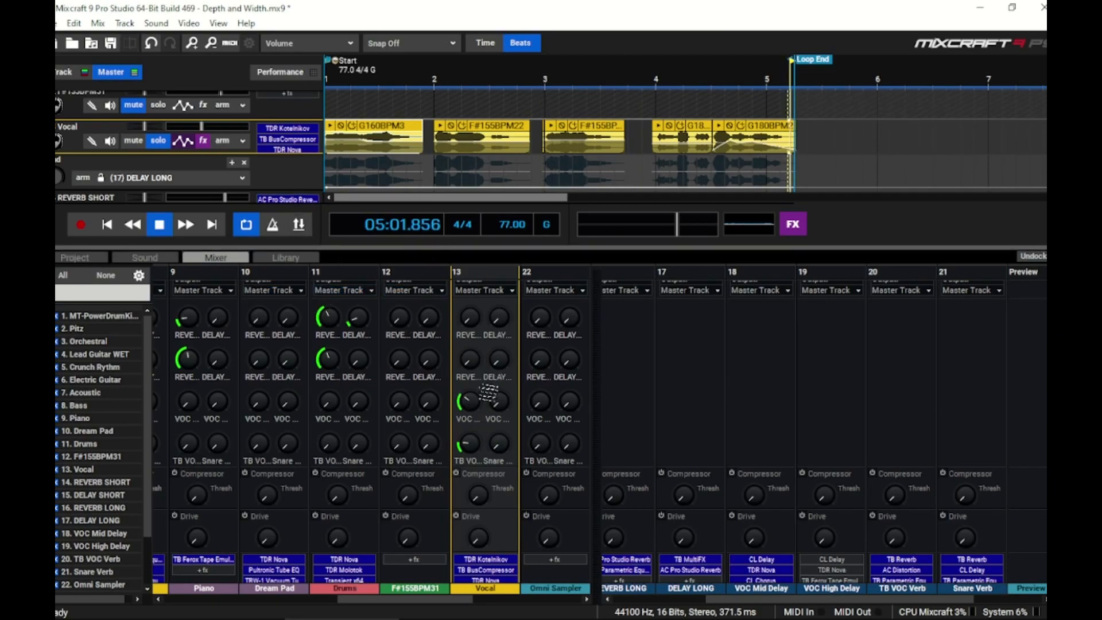
drag(474, 403, 477, 420)
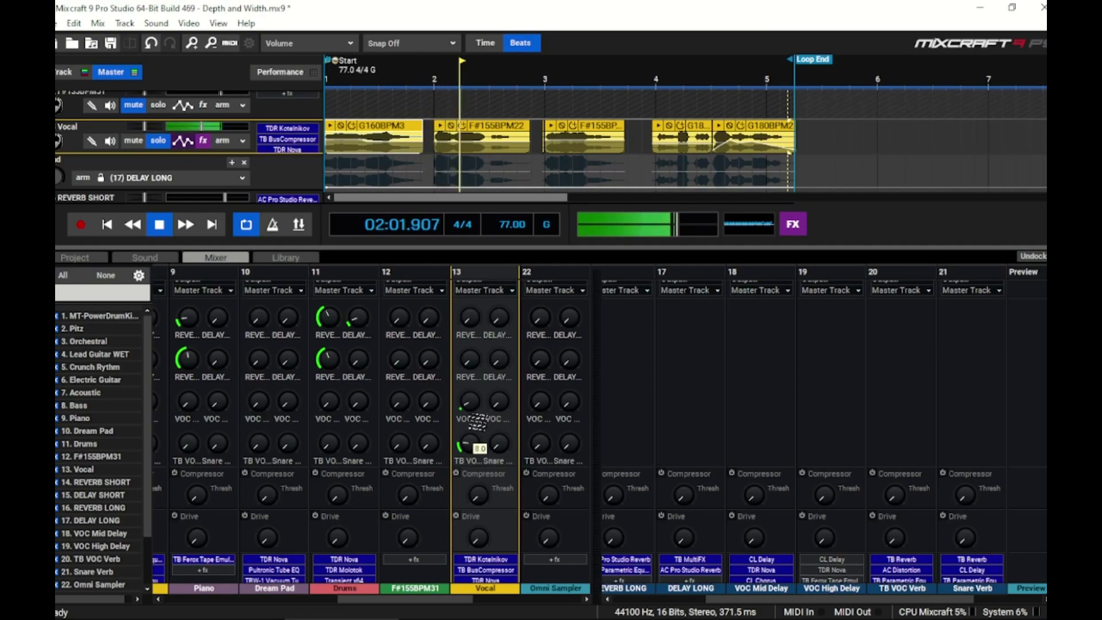
key(space)
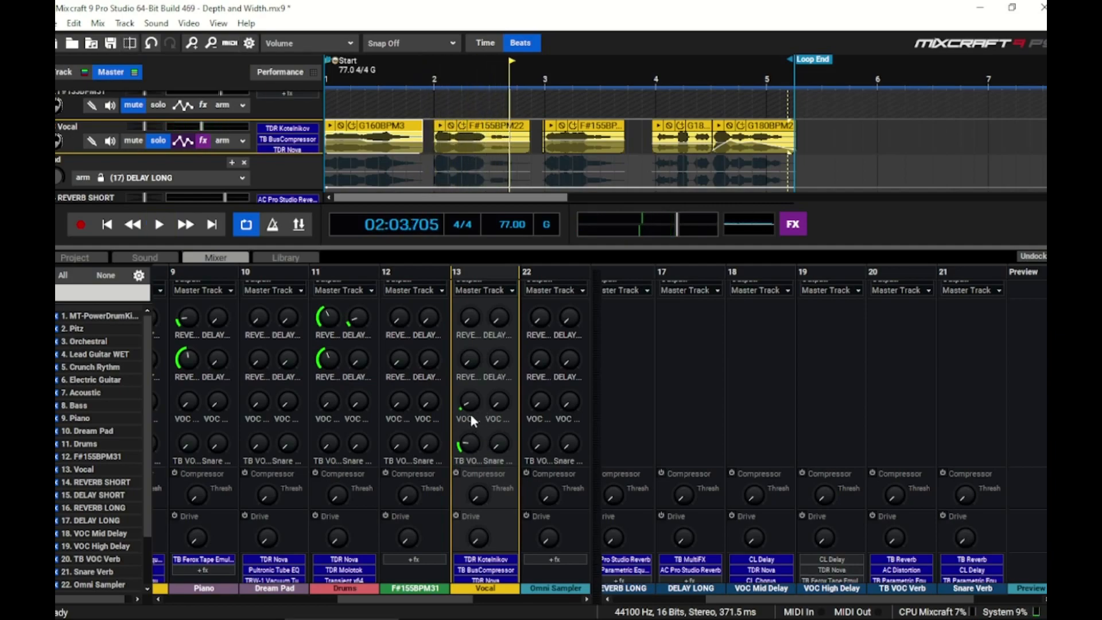
mouse_move(474, 408)
key(space)
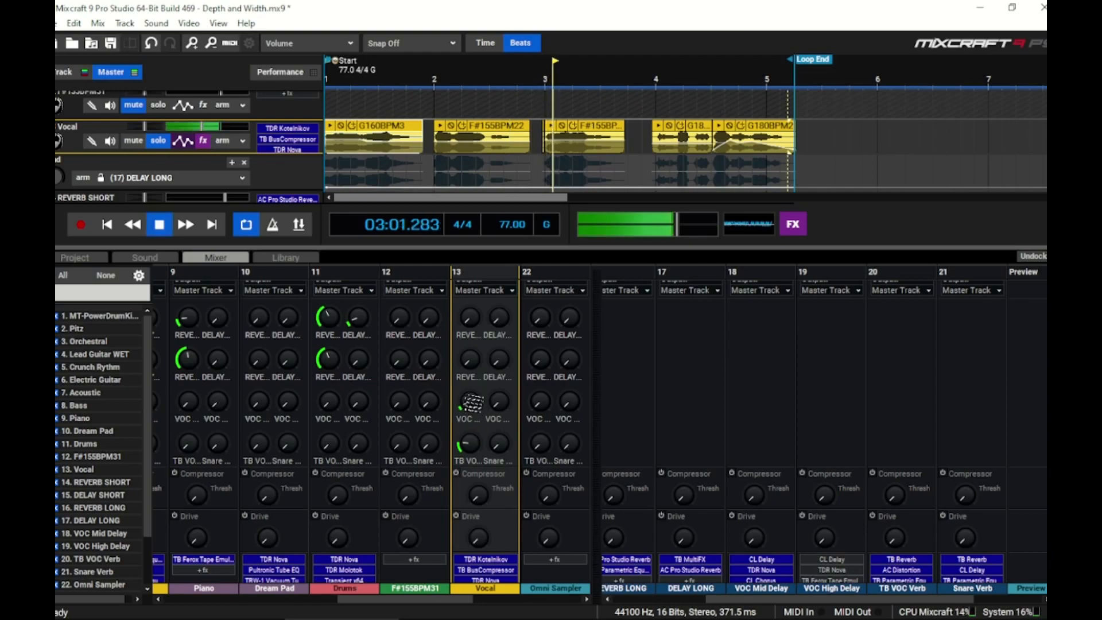
drag(472, 405, 477, 404)
key(space)
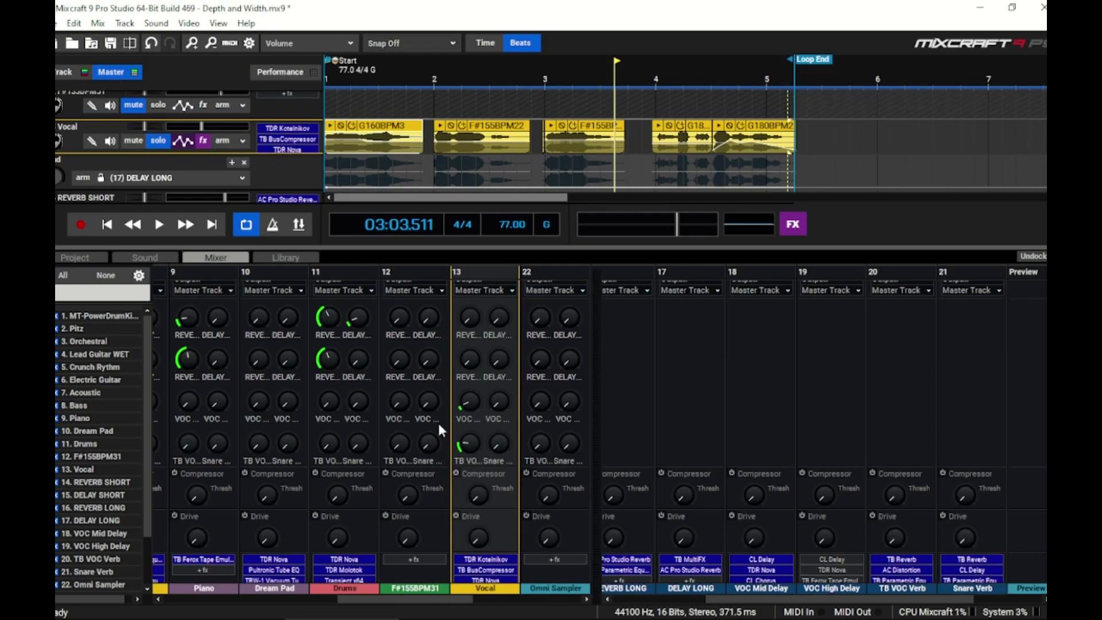
- Unsolo the Vocal track and audition it in the full mix from the start of the project
click(155, 141)
click(107, 225)
key(space)
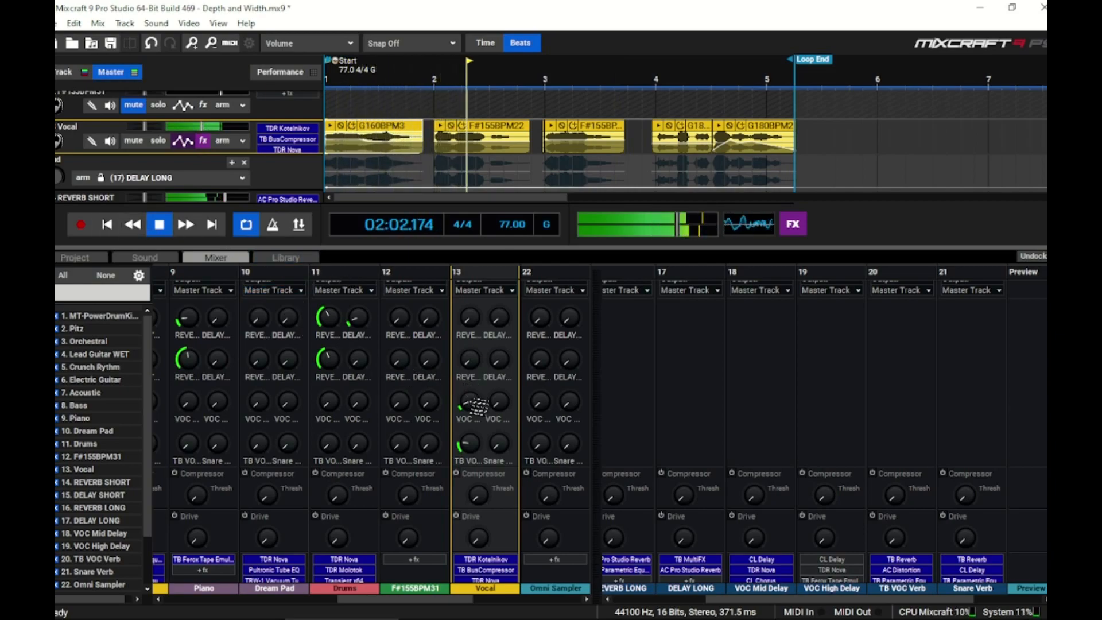
key(space)
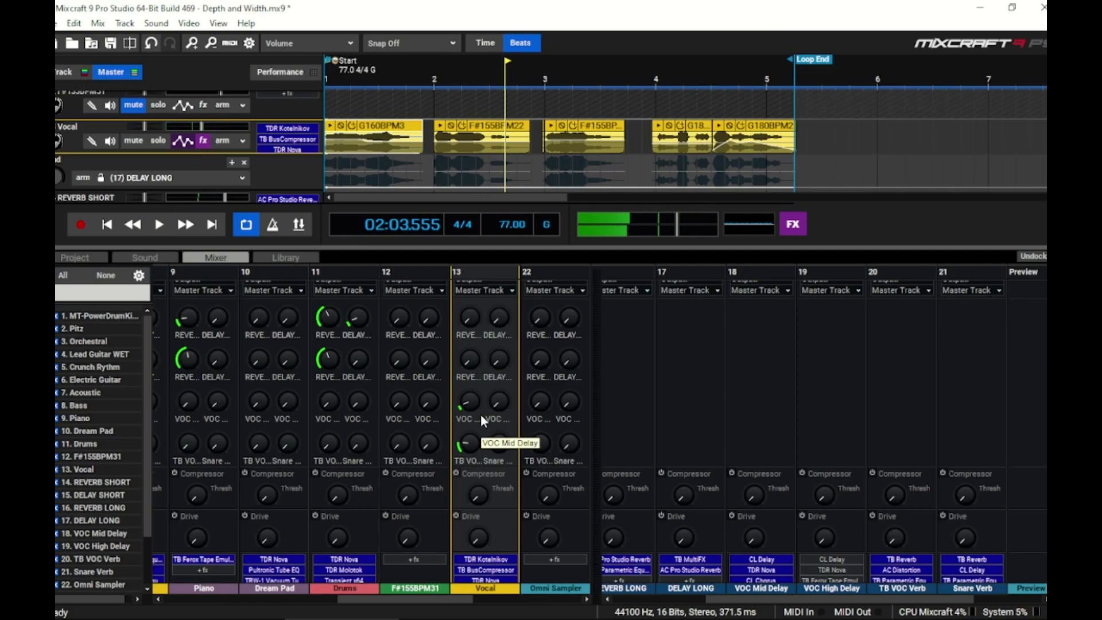
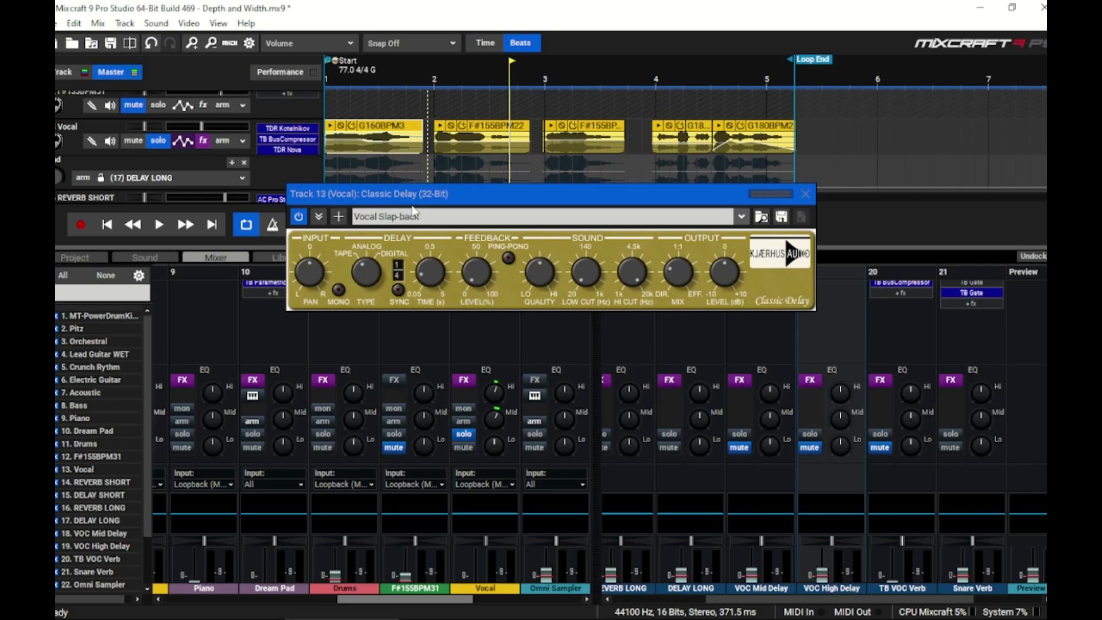
- Raise the low cut and set the high cut to about 2.11 kHz on the Vocal track's Classic Delay, auditioning from bar 2
click(585, 275)
drag(585, 274, 574, 187)
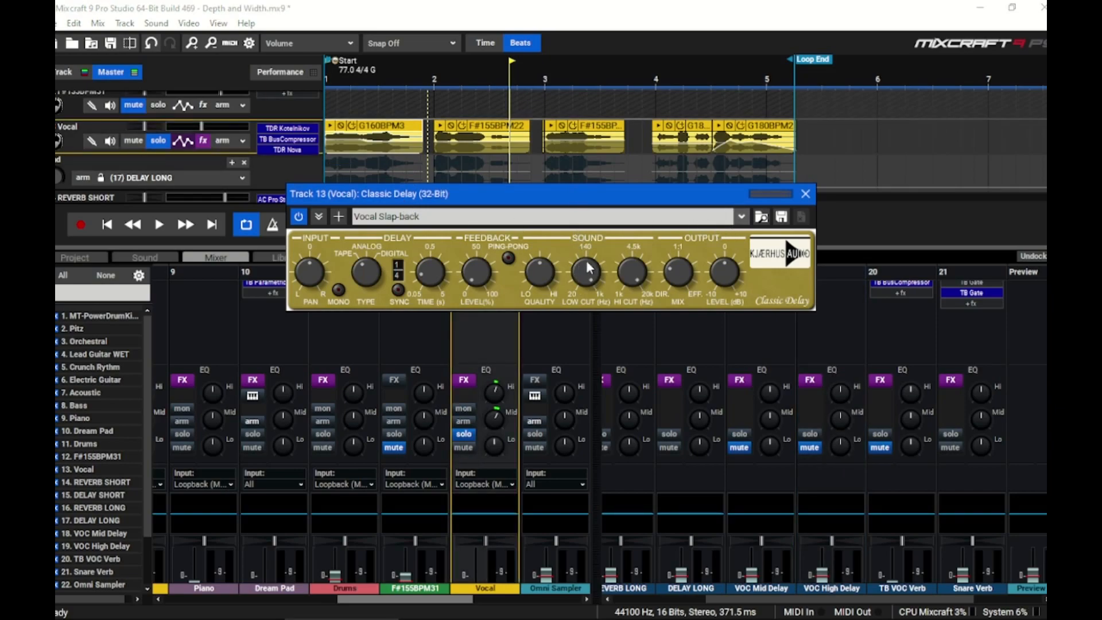
drag(642, 280, 643, 339)
click(430, 72)
key(space)
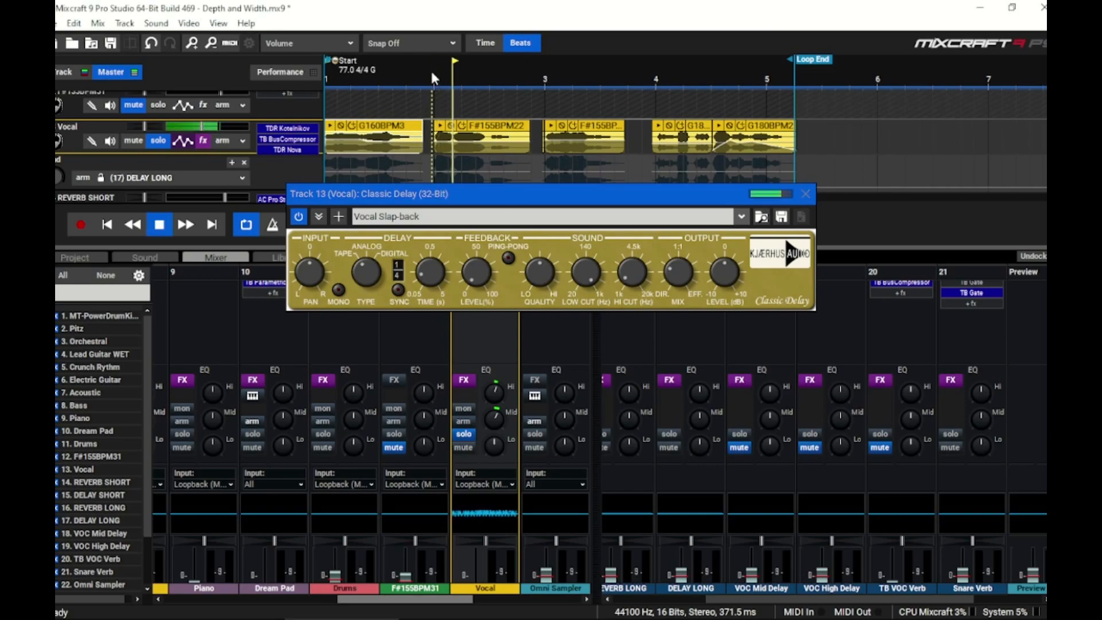
key(space)
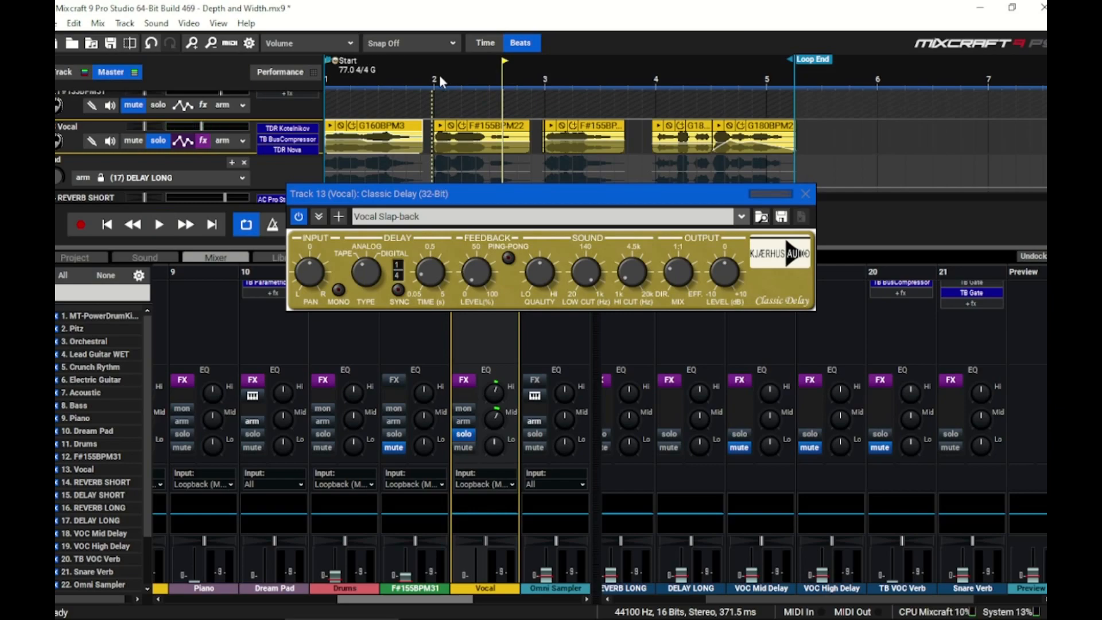
mouse_move(630, 277)
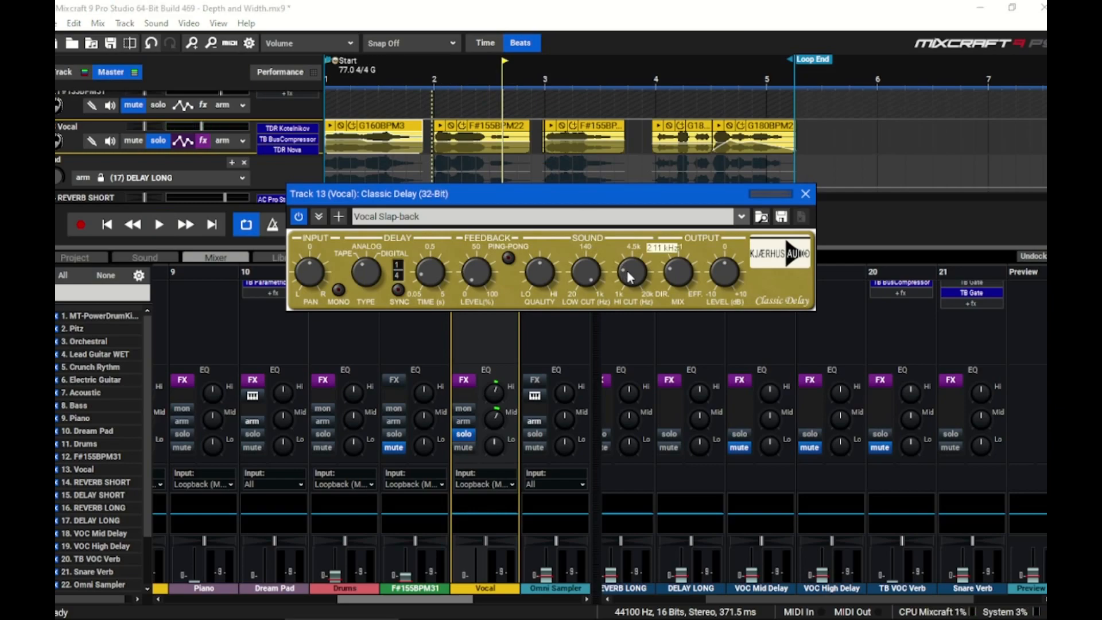
click(433, 76)
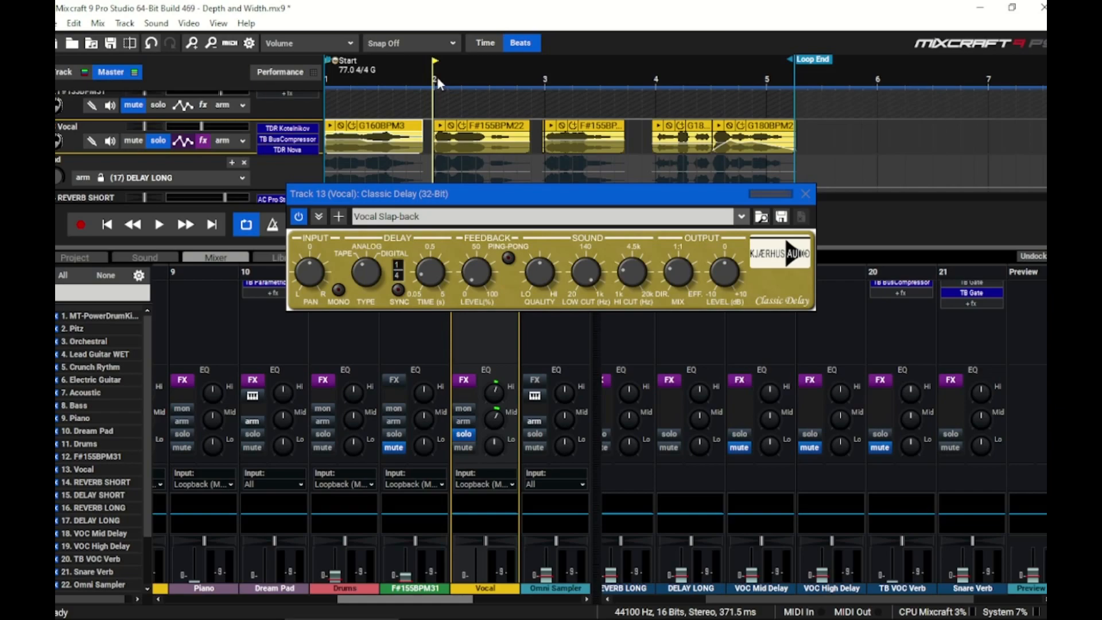
key(space)
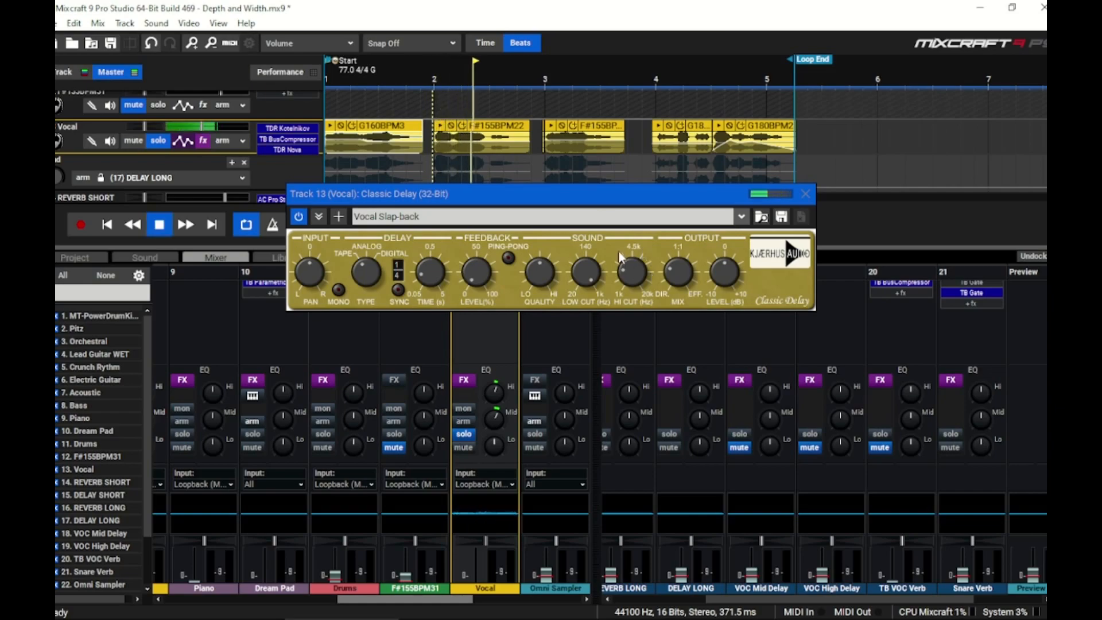
key(space)
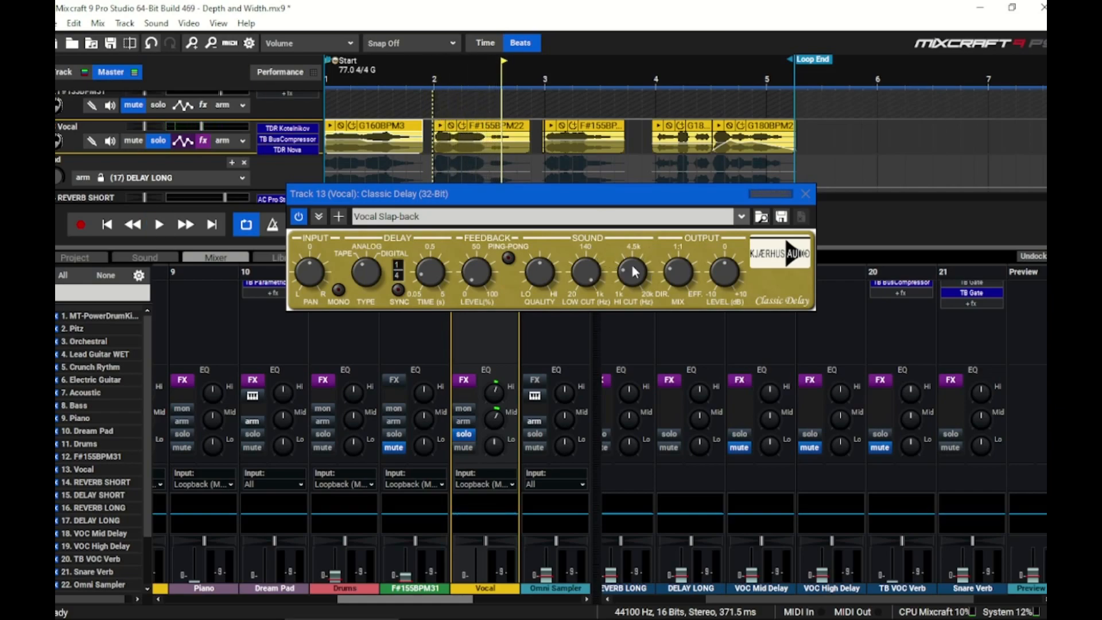
- Lower the high cut of the Vocal track's Classic Delay further and audition the soloed vocal from bar 2
drag(634, 273, 636, 292)
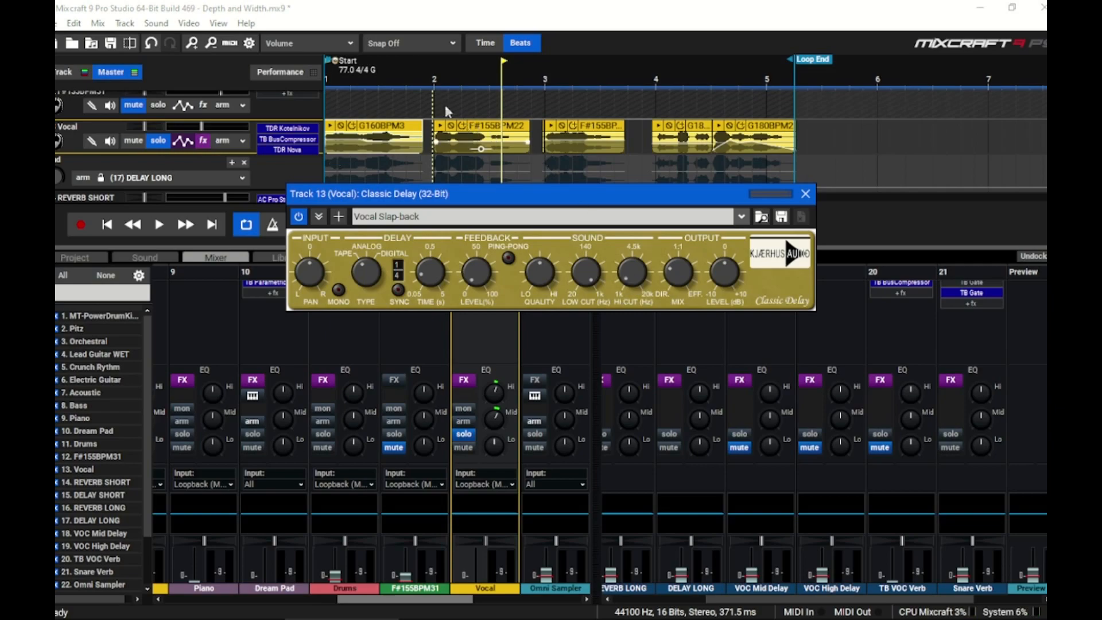
click(433, 78)
key(space)
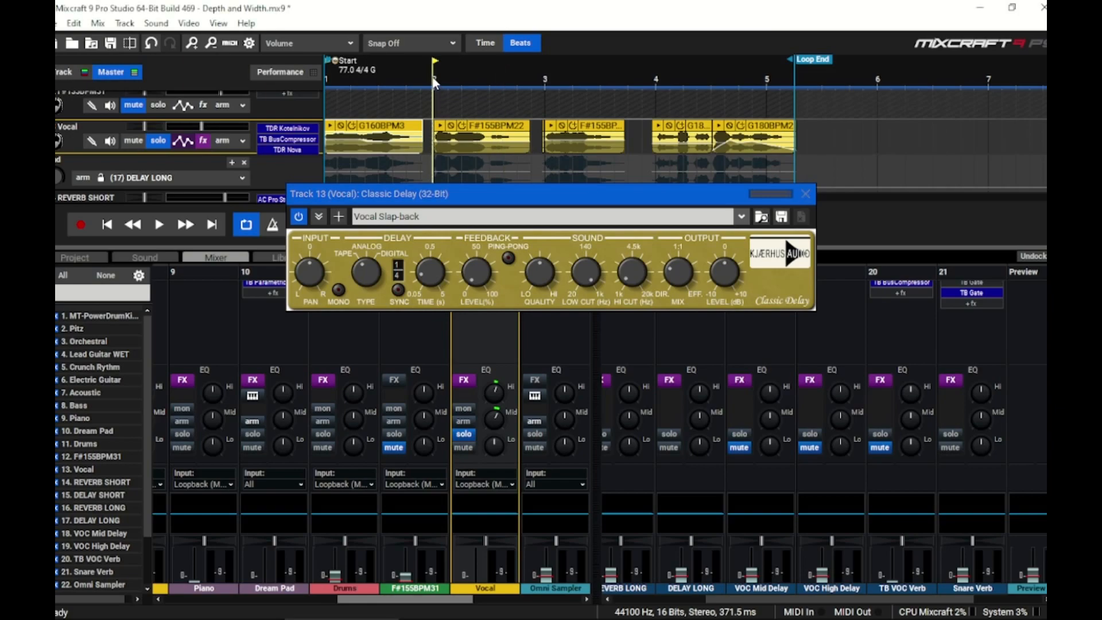
key(space)
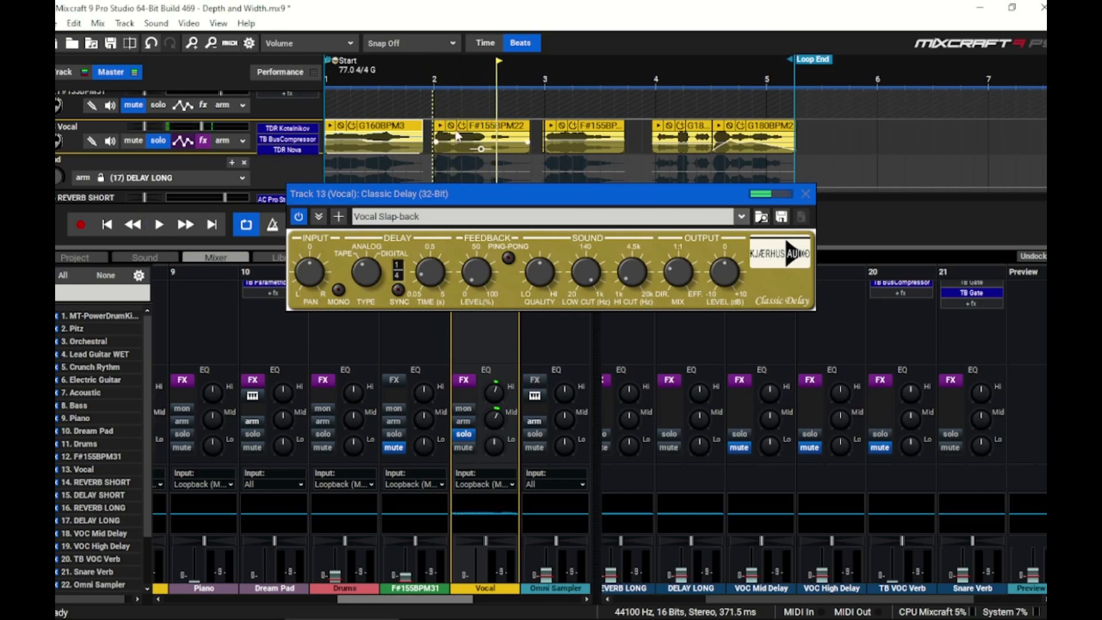
key(space)
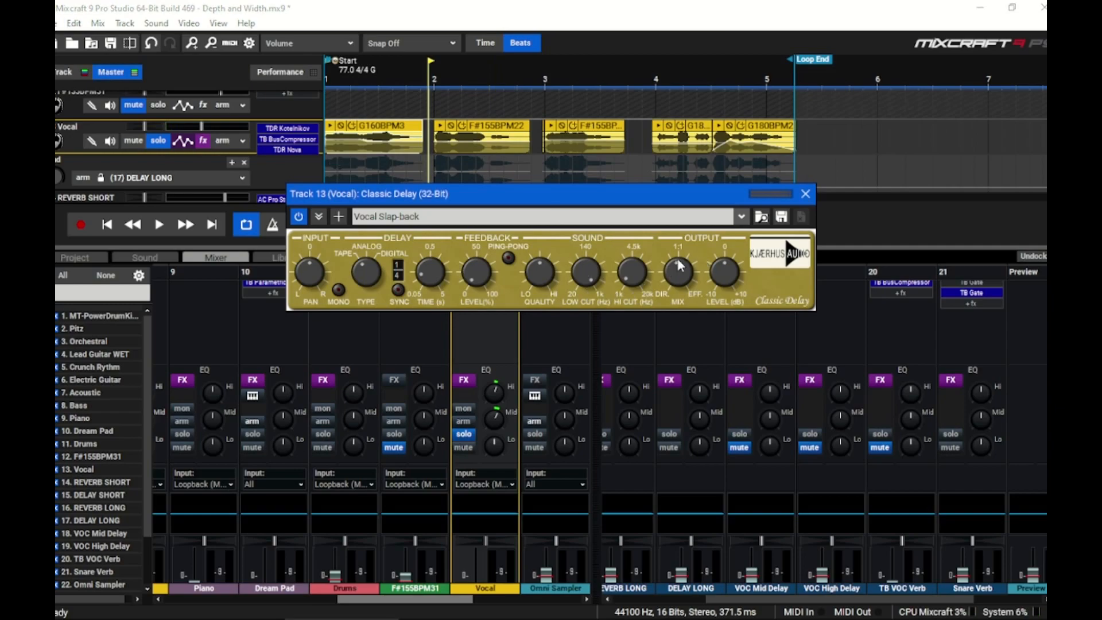
- Audition the soloed vocal with its Vocal Slap-back delay from just before bar 2
click(429, 70)
key(space)
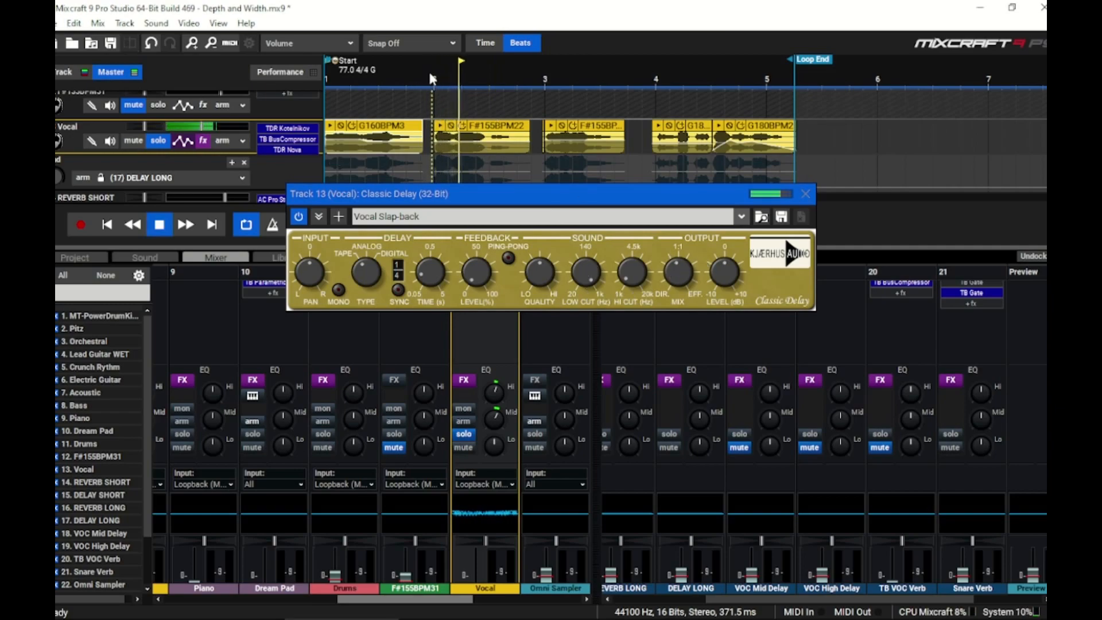
key(space)
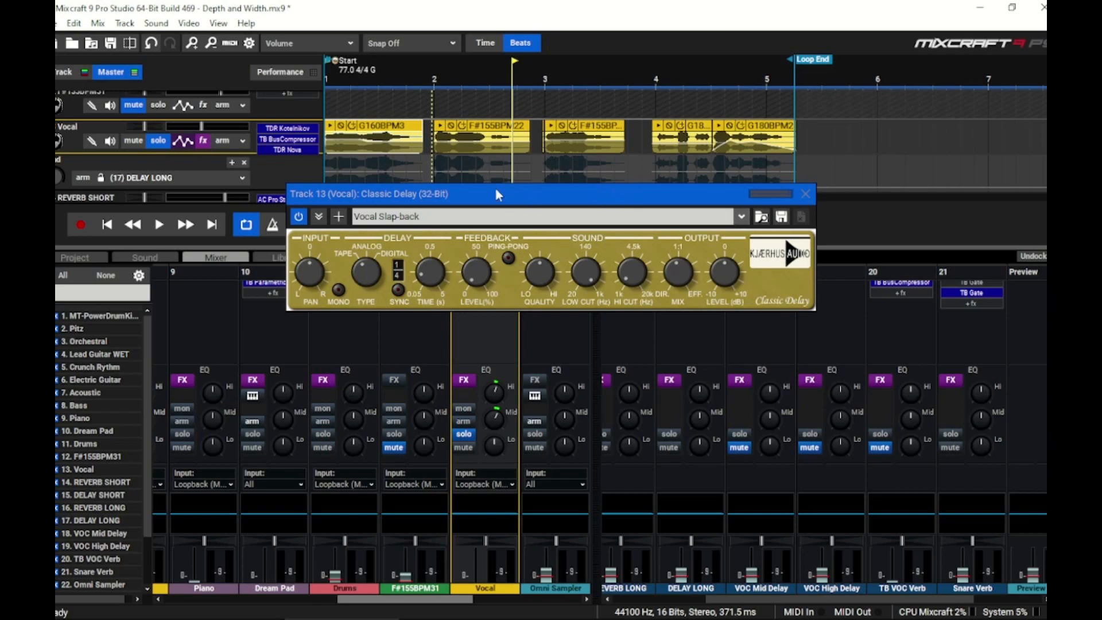
- Unsolo the Vocal track and audition the slap-back delay twice in the full mix from just before bar 2
click(156, 143)
click(426, 63)
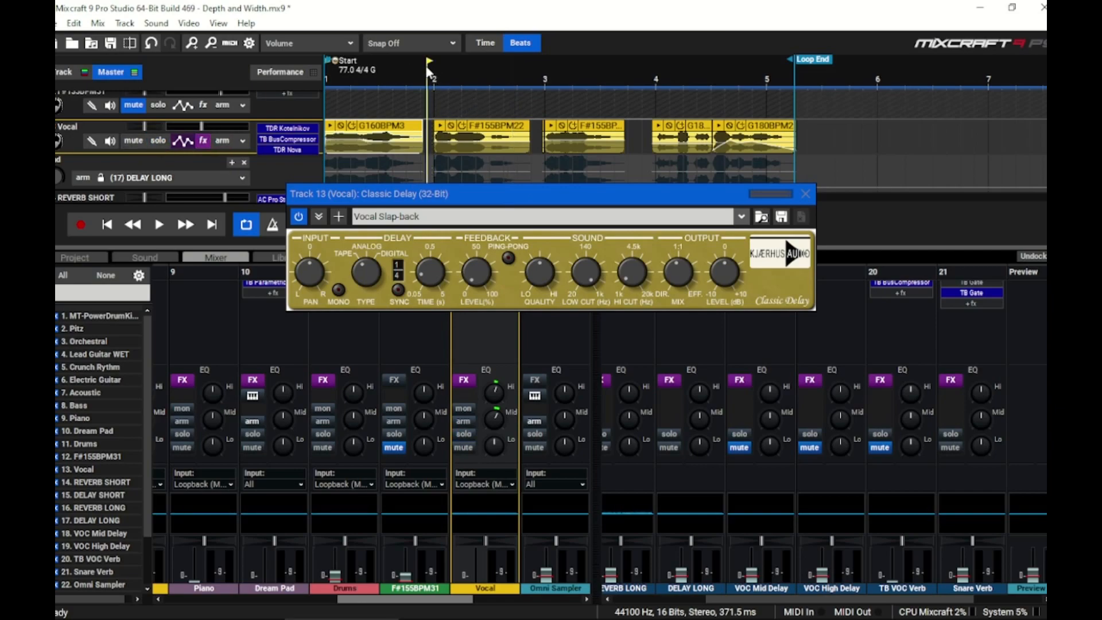
key(space)
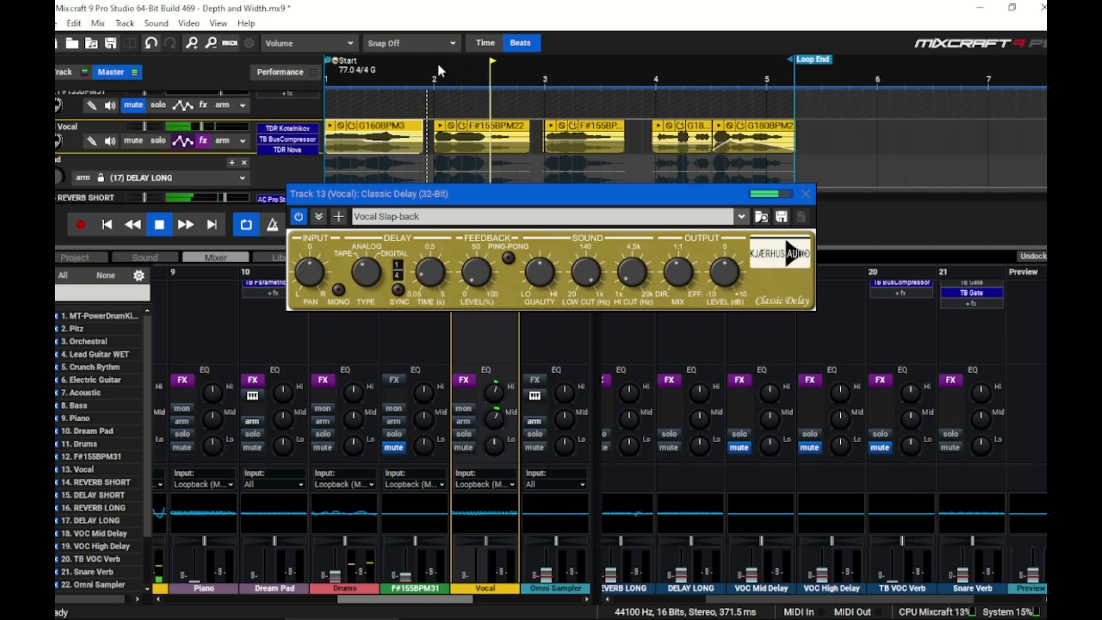
key(space)
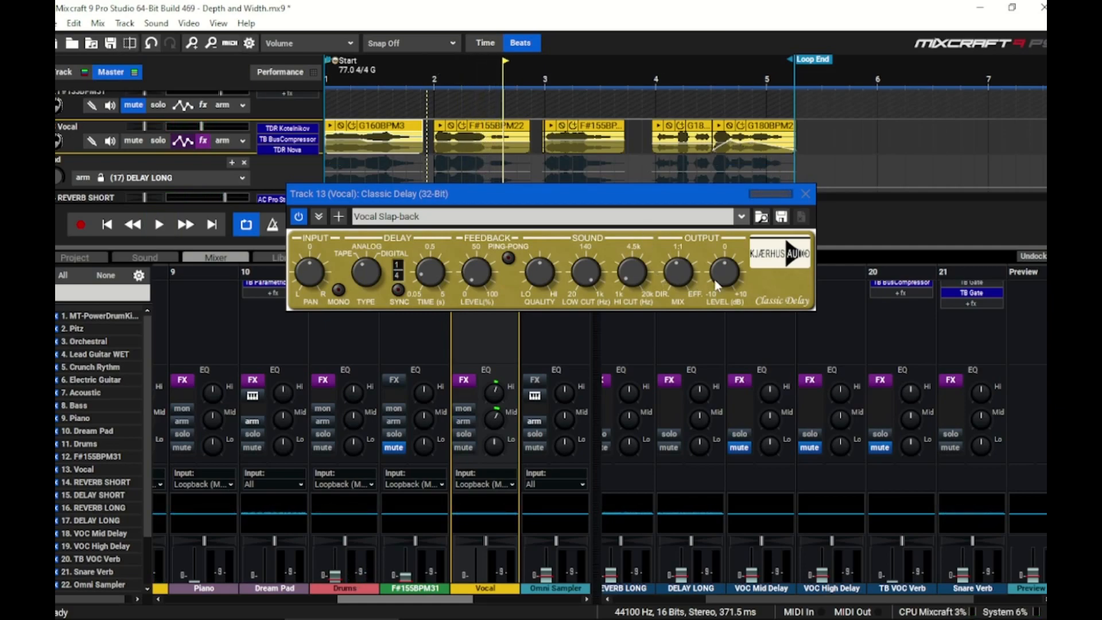
click(430, 83)
key(space)
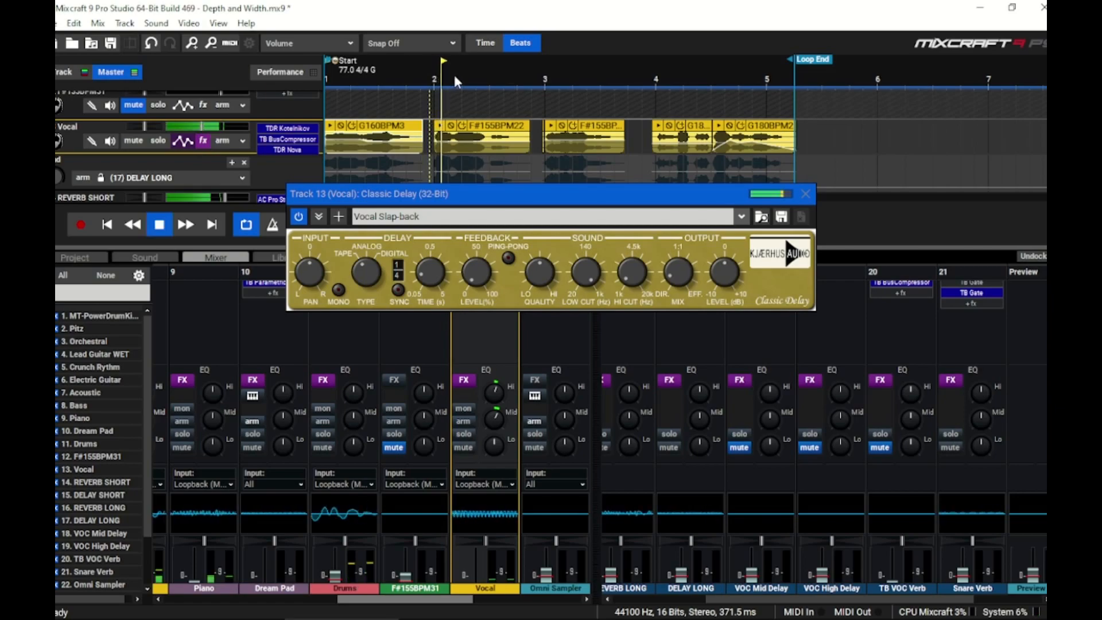
key(space)
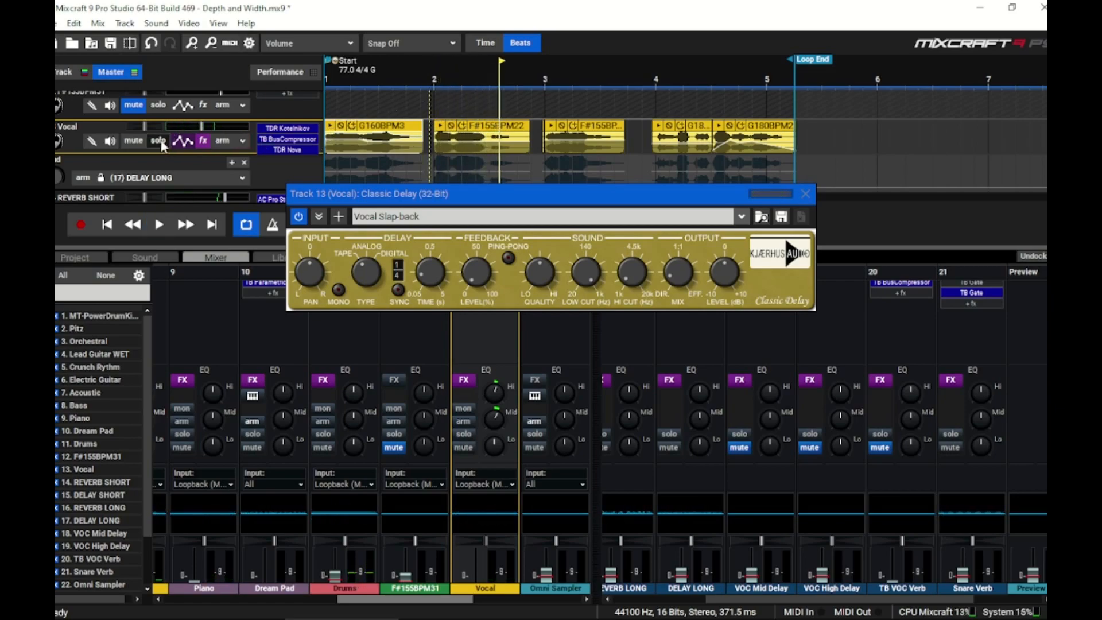
- Solo the Vocal track again and audition its slap-back delay from just before bar 2
click(157, 140)
click(425, 75)
key(space)
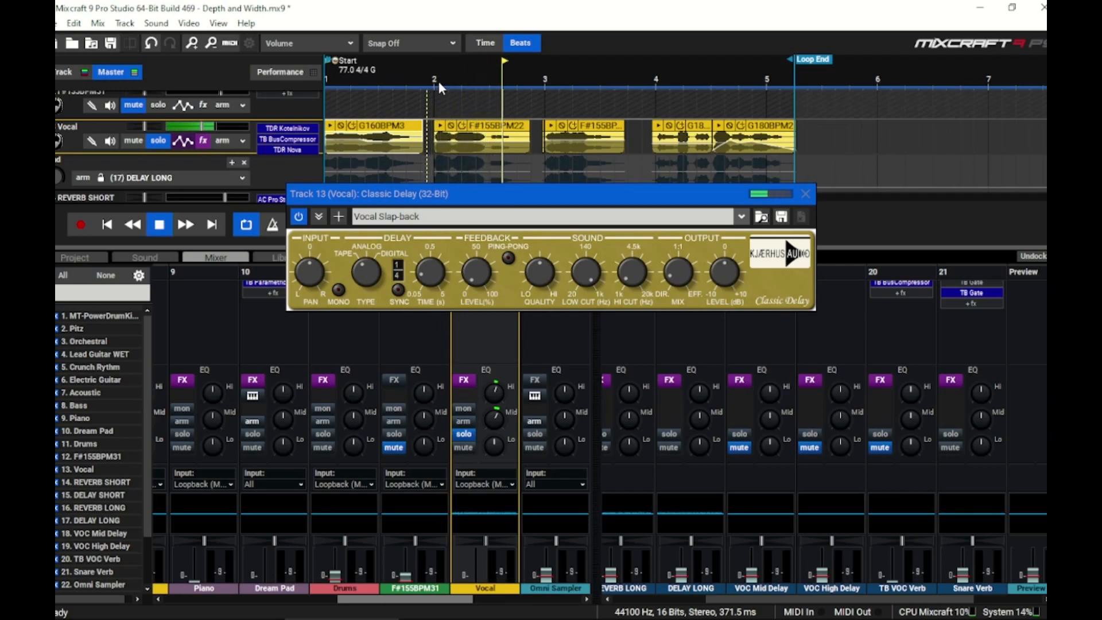
key(space)
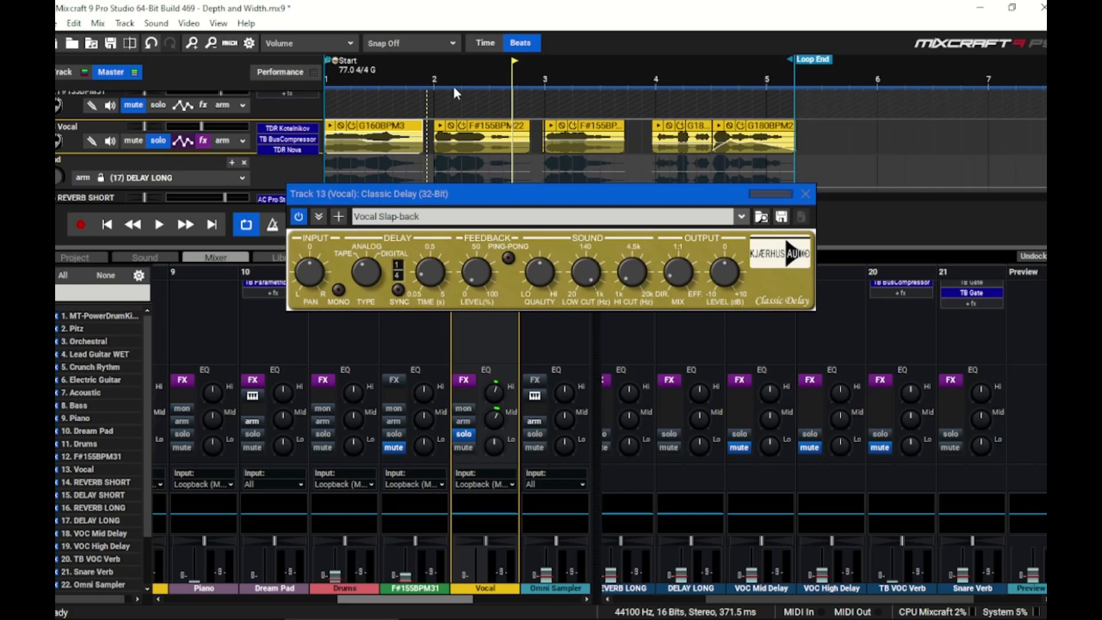
- Close the Classic Delay window and play the soloed vocal from near the loop end around to the start
click(805, 194)
key(space)
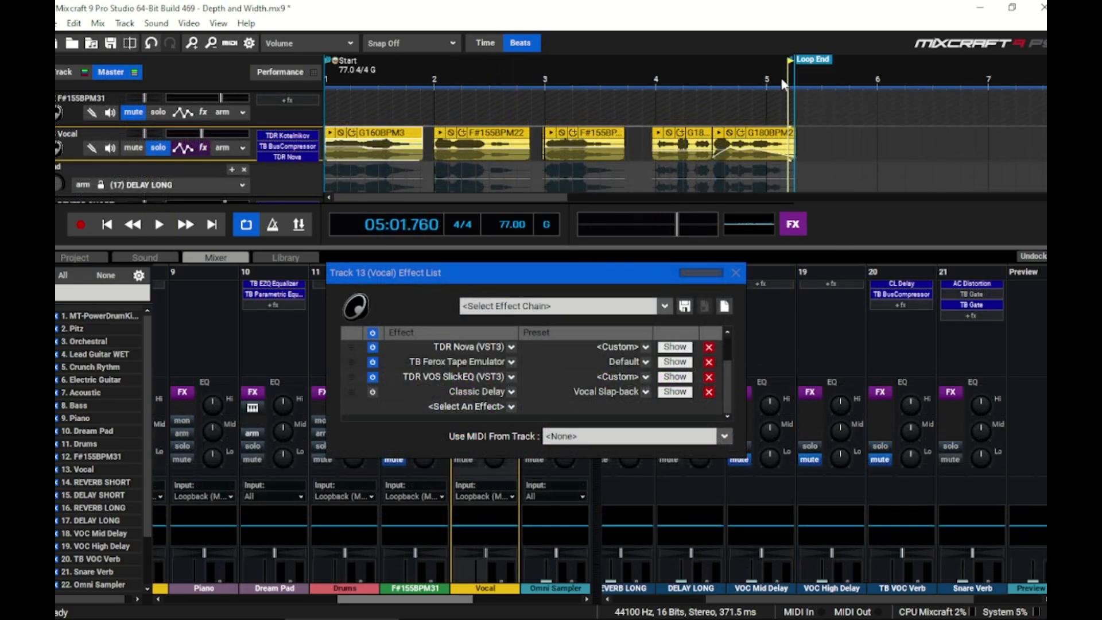
key(space)
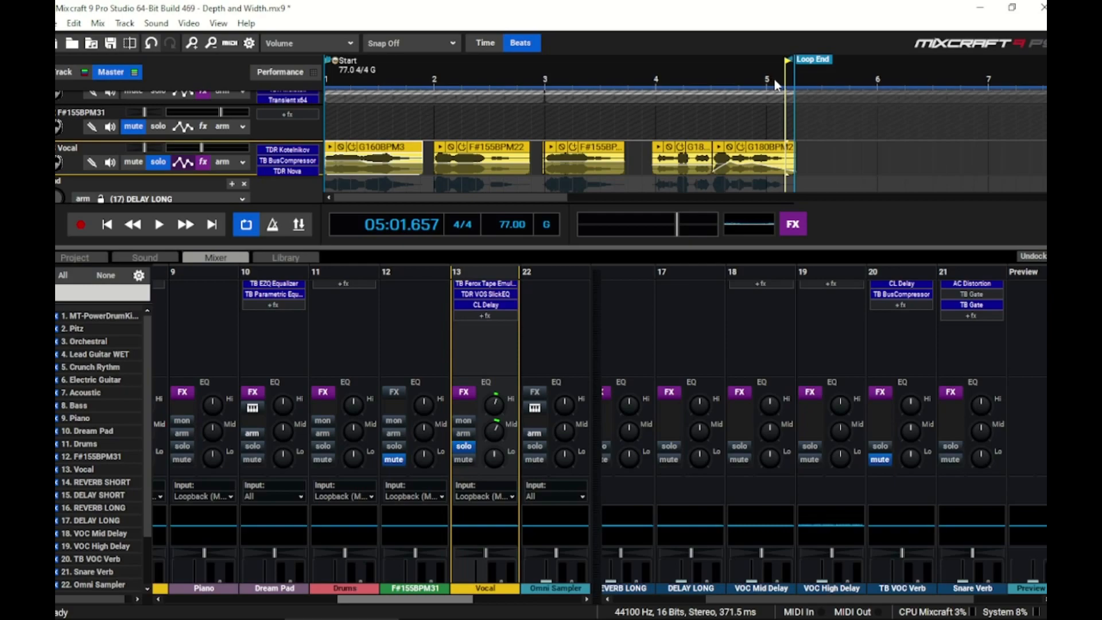
key(space)
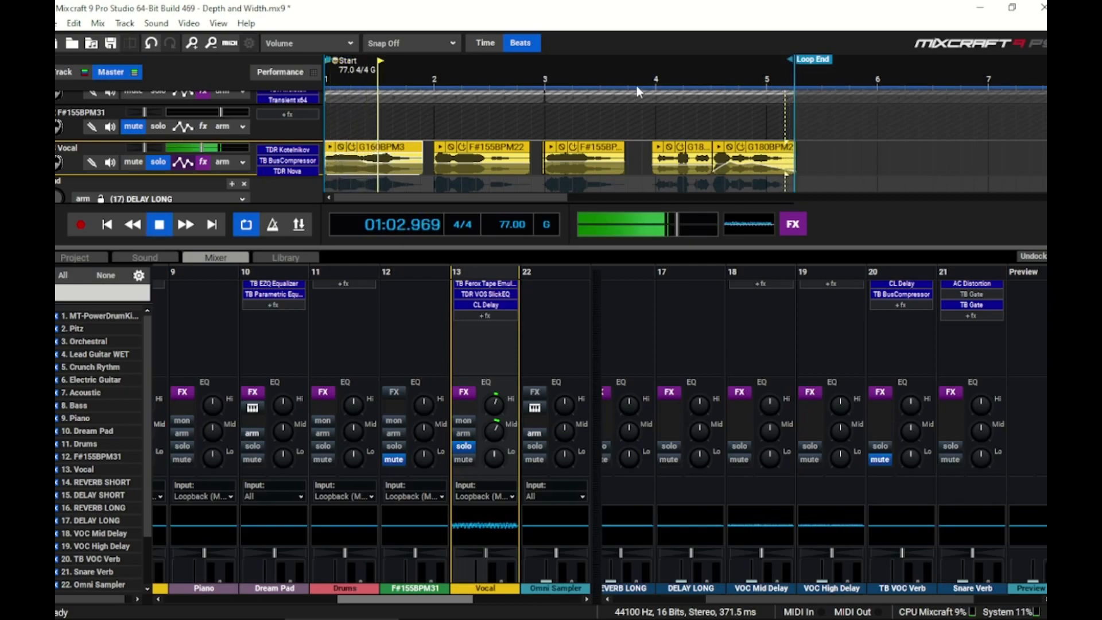
click(160, 226)
- Raise the Vocal track's DELAY LONG send to about half and audition the soloed vocal across the loop point
mouse_move(400, 164)
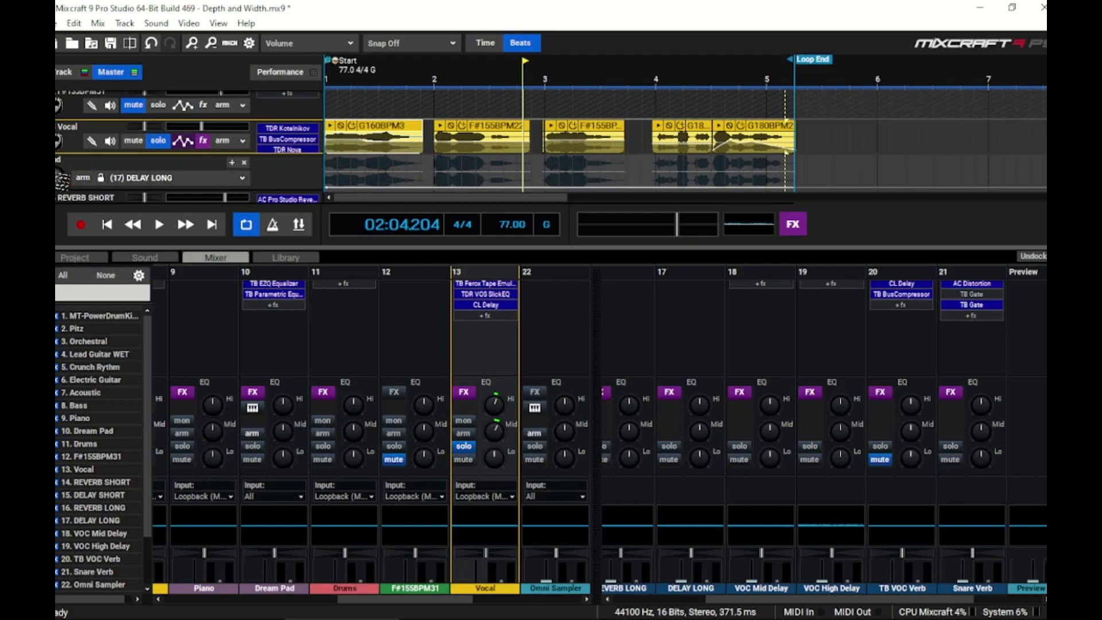
drag(57, 175, 57, 157)
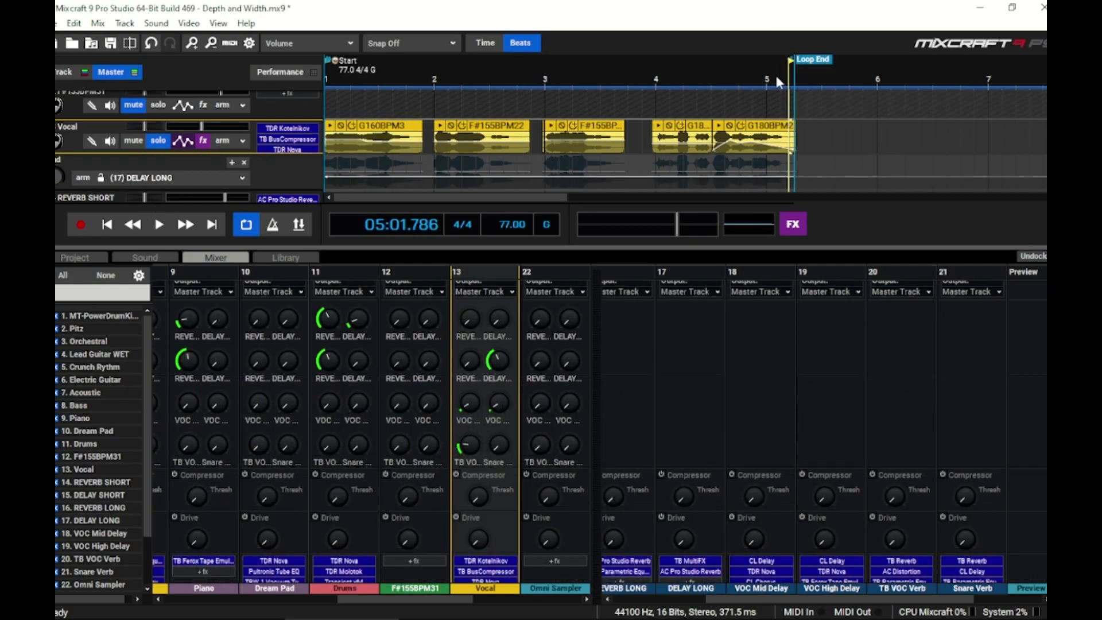
key(space)
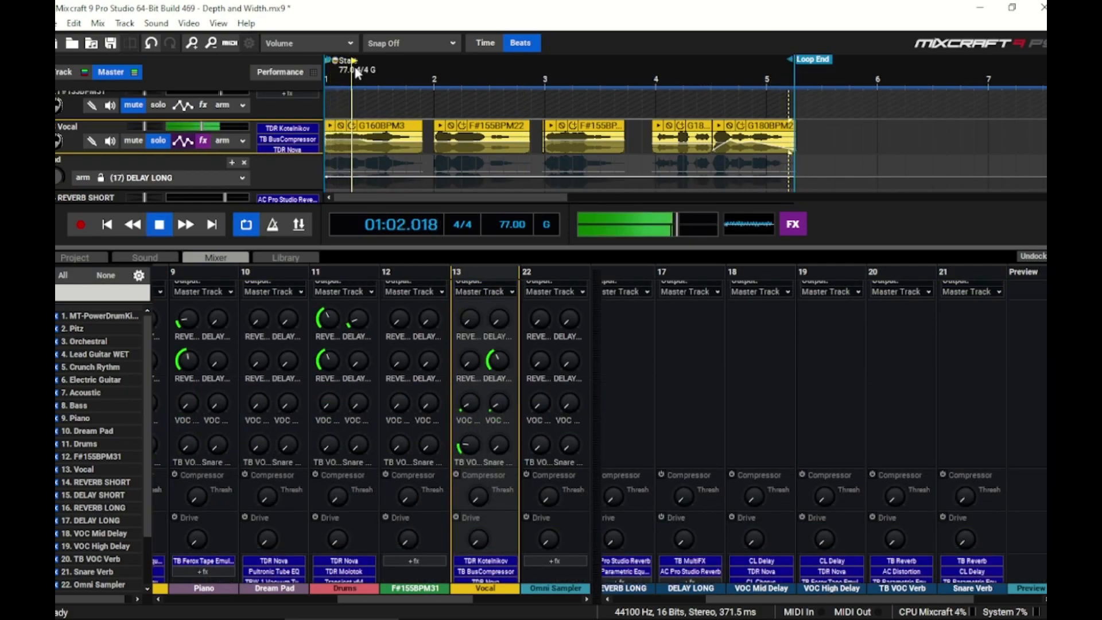
key(space)
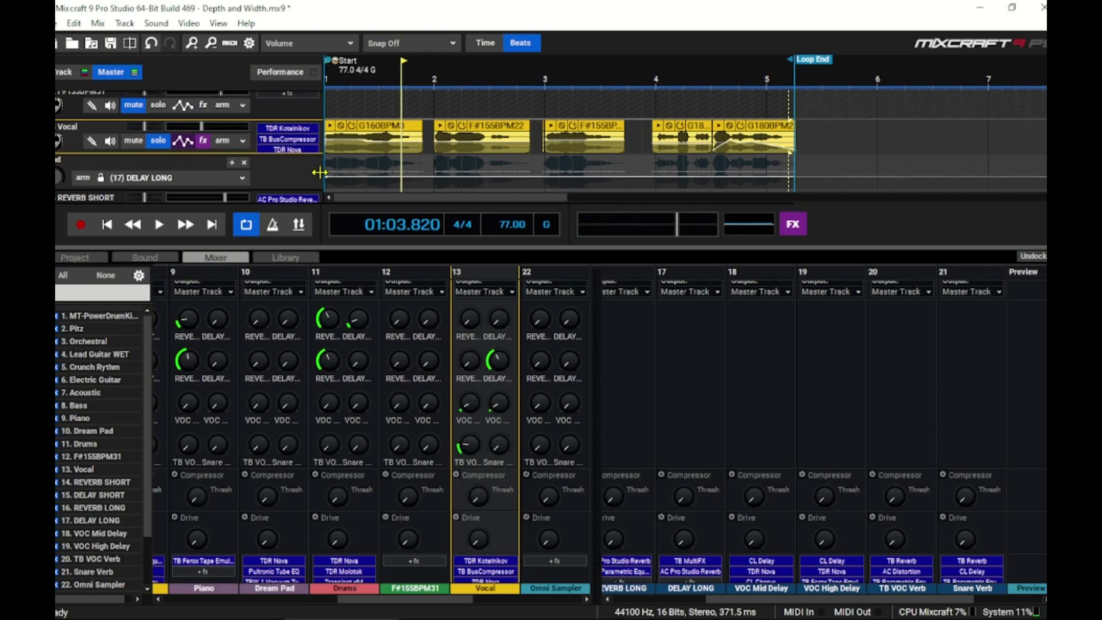
- Shape the Vocal track's DELAY LONG automation into a peak near the end of the first clip, at zero on both sides
scroll(391, 162, up, 2)
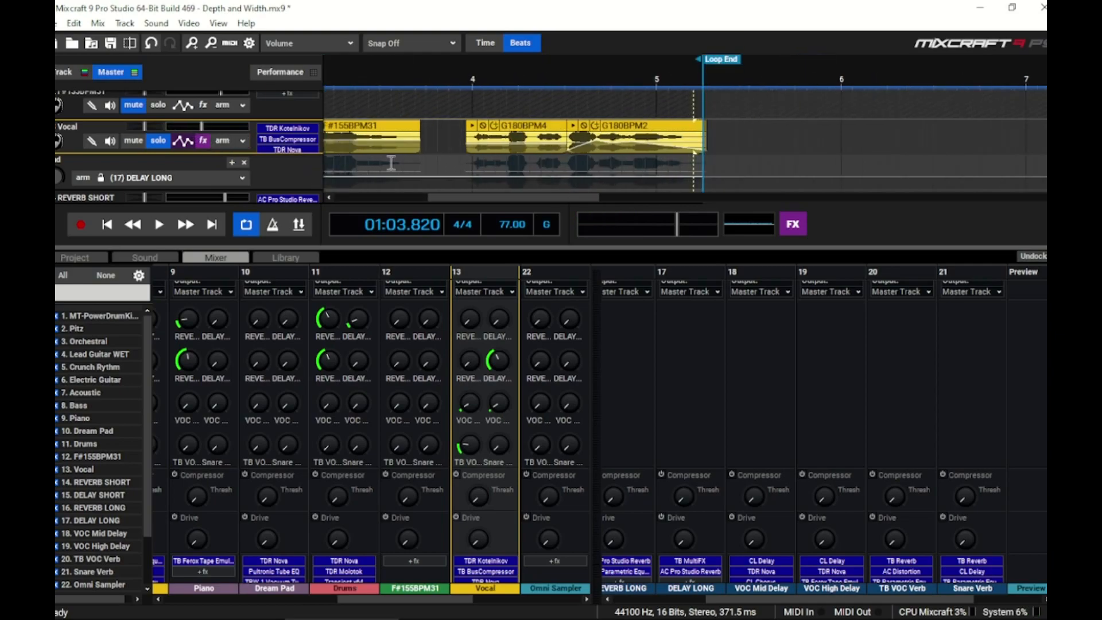
click(107, 225)
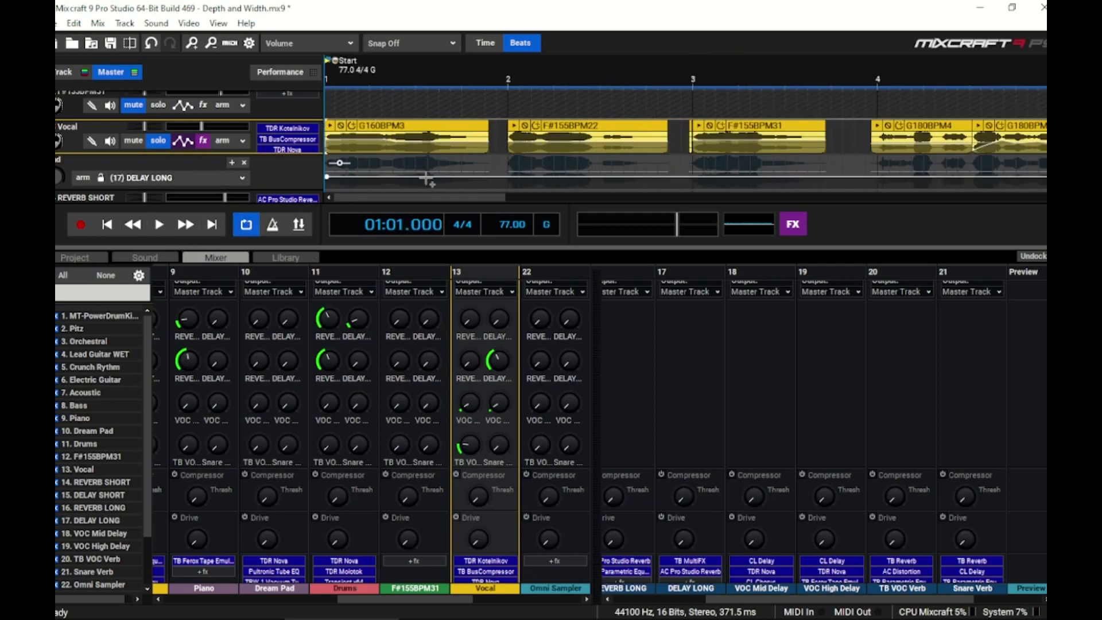
click(436, 177)
drag(488, 178, 457, 177)
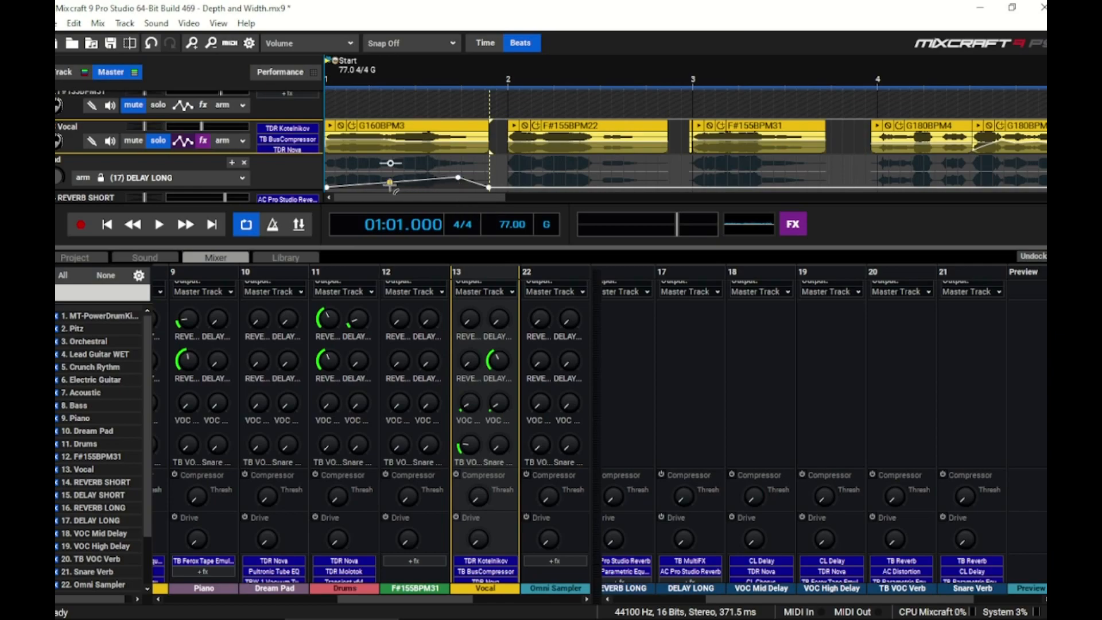
drag(391, 183, 421, 188)
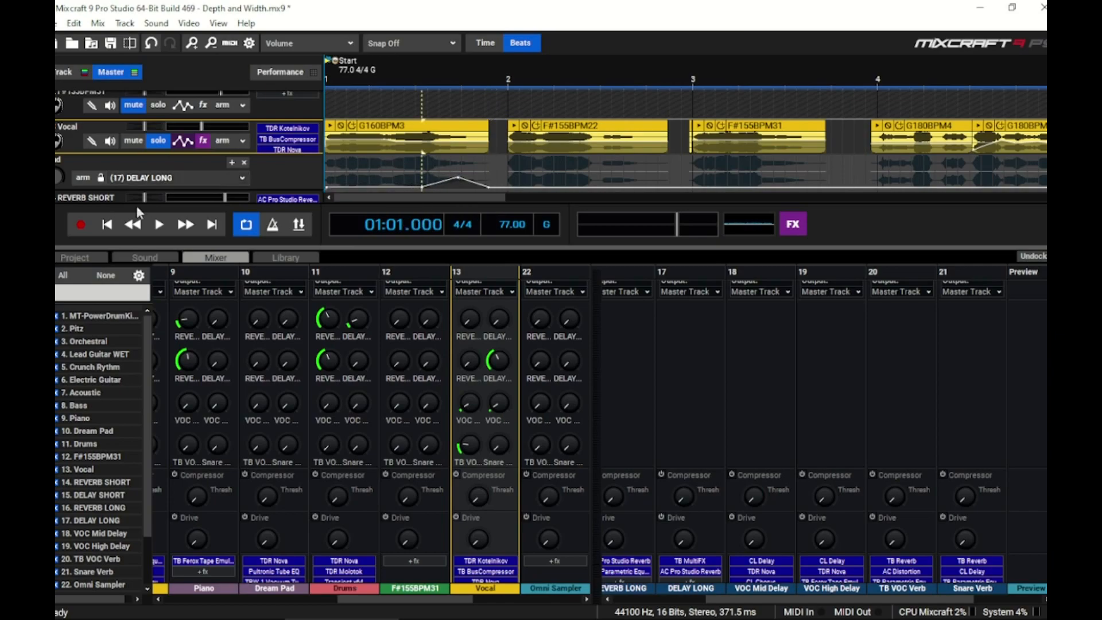
- Move the first clip's DELAY LONG automation peak and its starting point earlier, lower the peak, and audition from the project start
key(space)
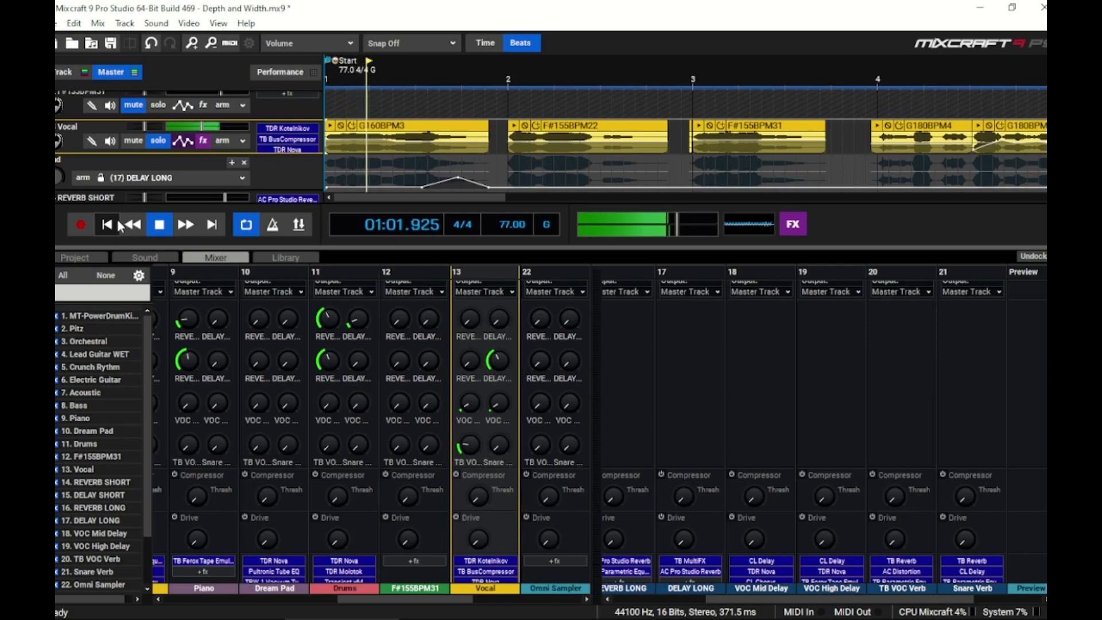
click(162, 225)
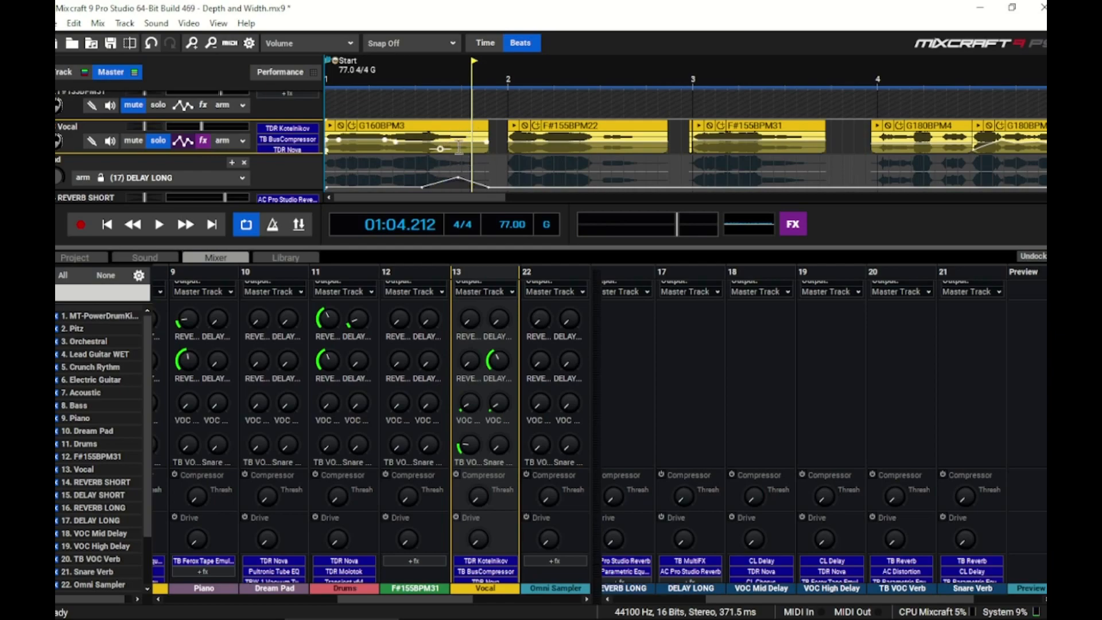
drag(459, 177, 402, 187)
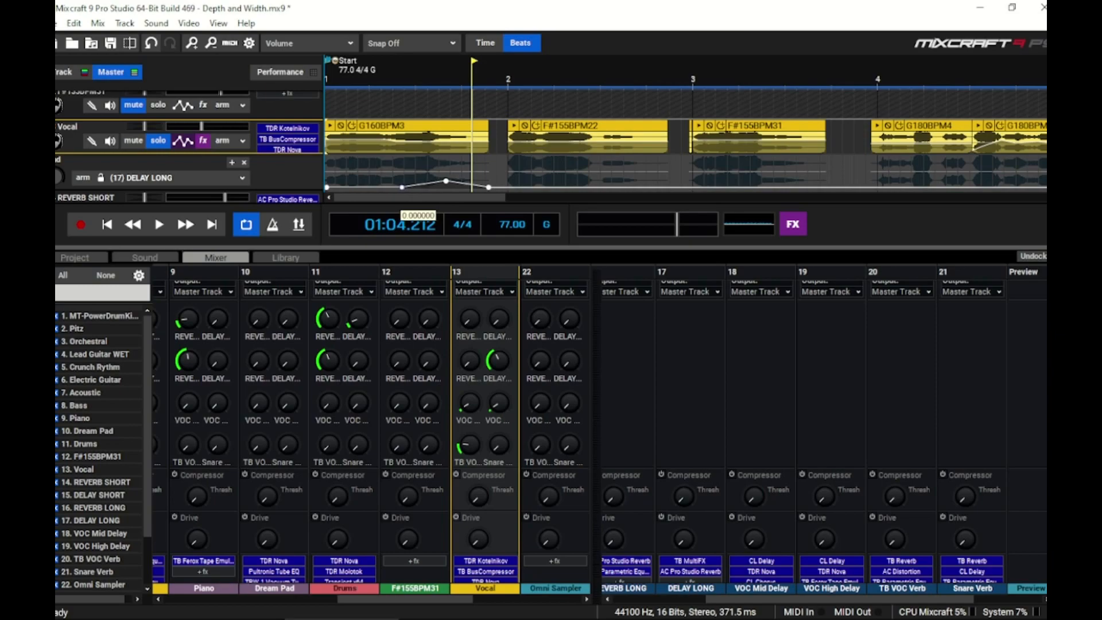
click(113, 222)
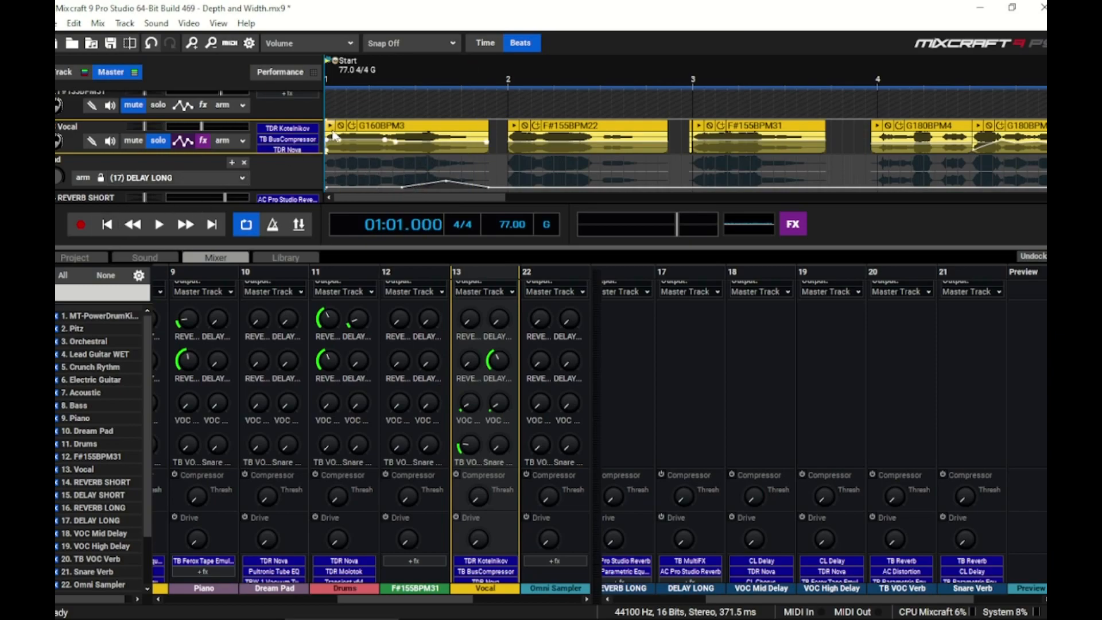
key(space)
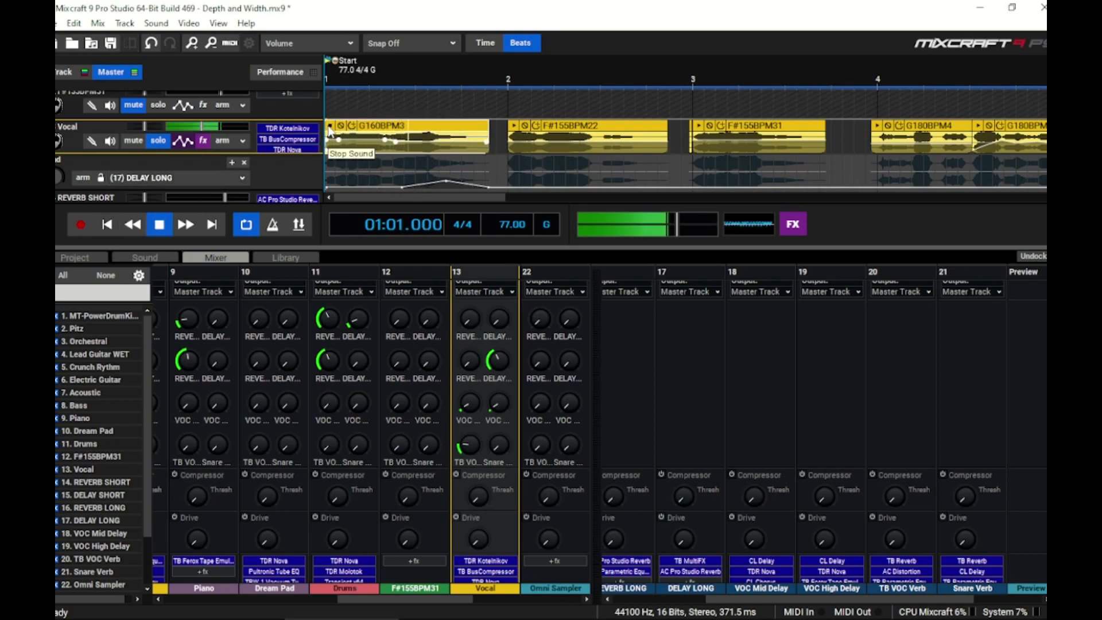
click(159, 225)
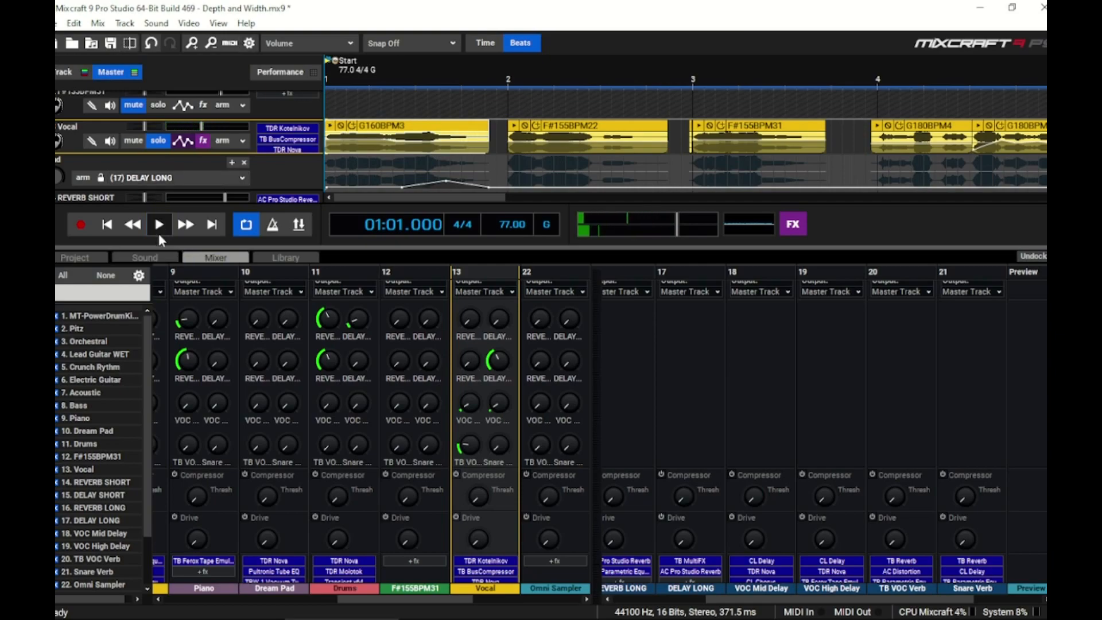
- Add a low DELAY LONG automation peak near the end of the second vocal clip and audition it from just before bar 2
click(590, 189)
click(679, 188)
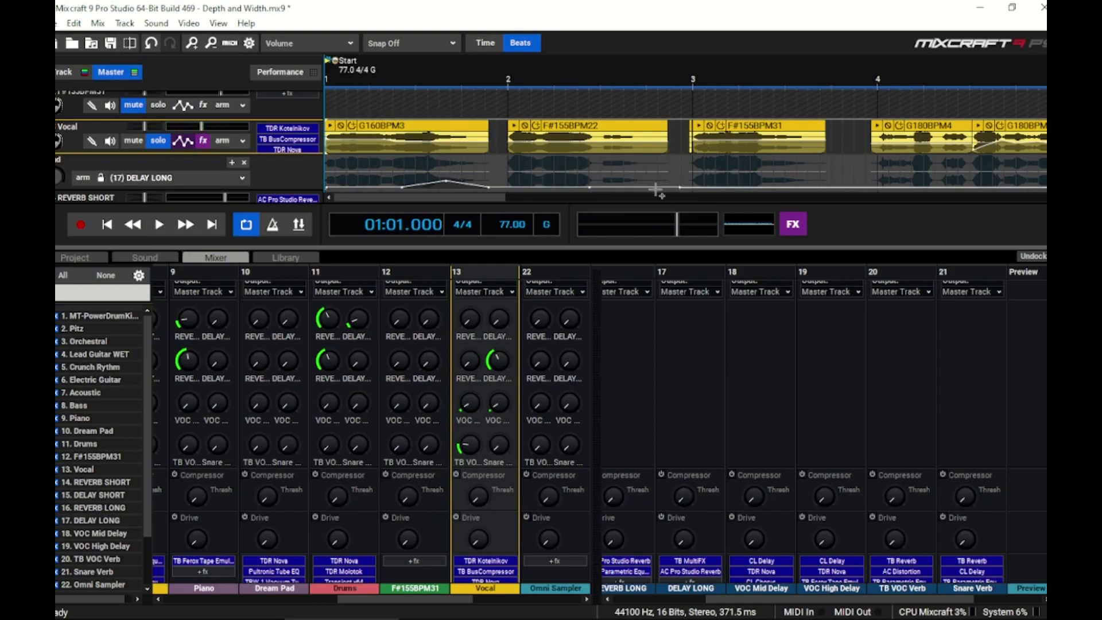
drag(644, 187, 644, 181)
click(501, 63)
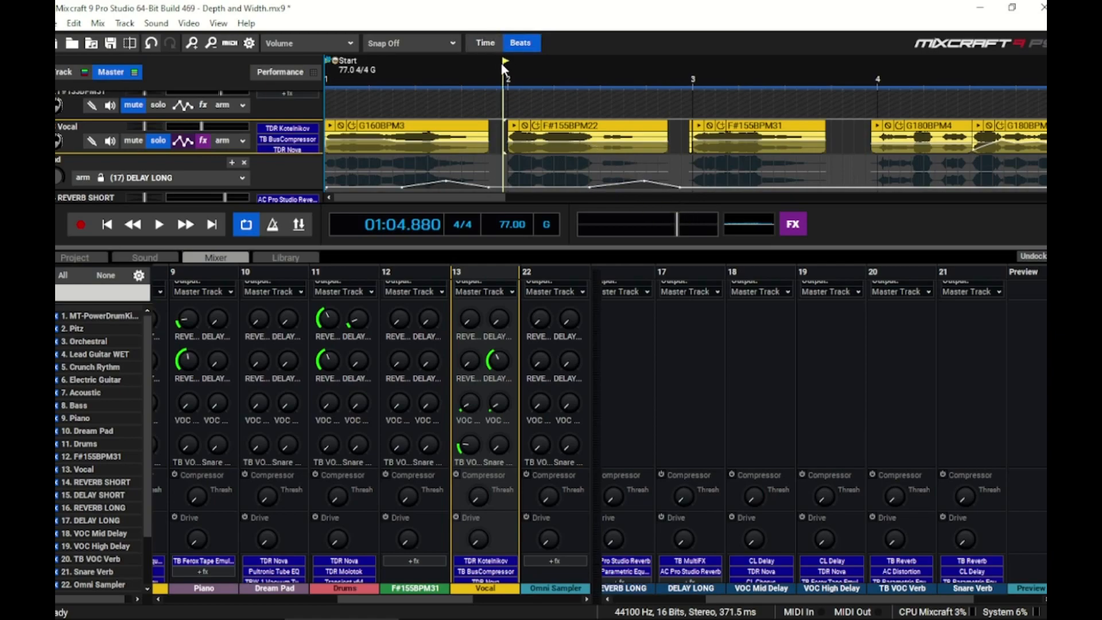
key(space)
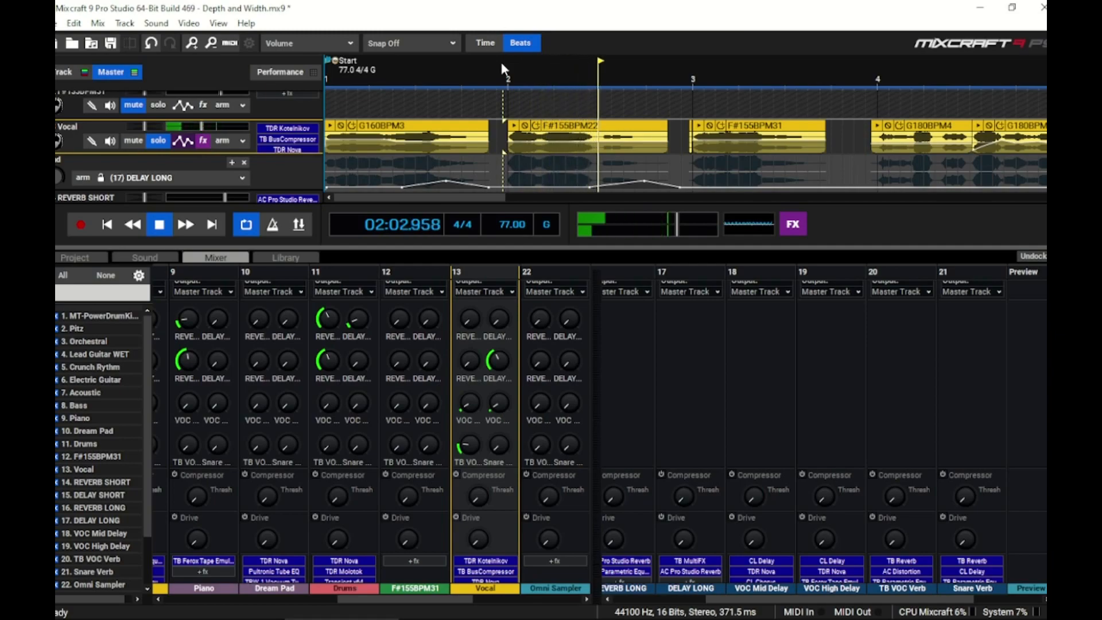
key(space)
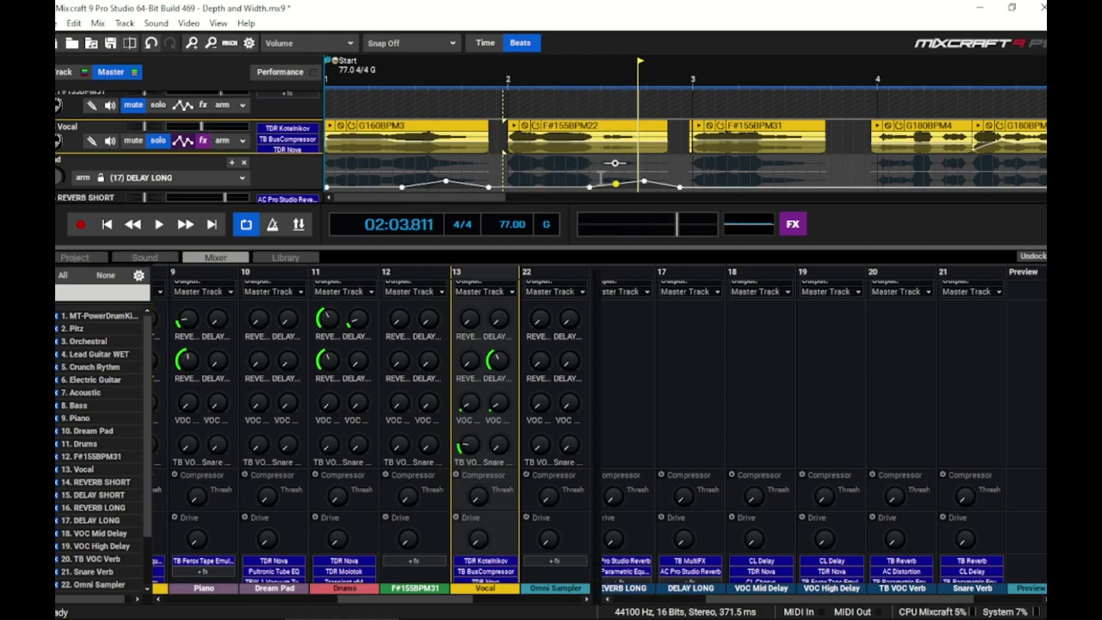
- Add a taller DELAY LONG automation peak at the end of the third vocal clip, returning to zero at bar 4, and audition it
right_click(616, 172)
click(758, 187)
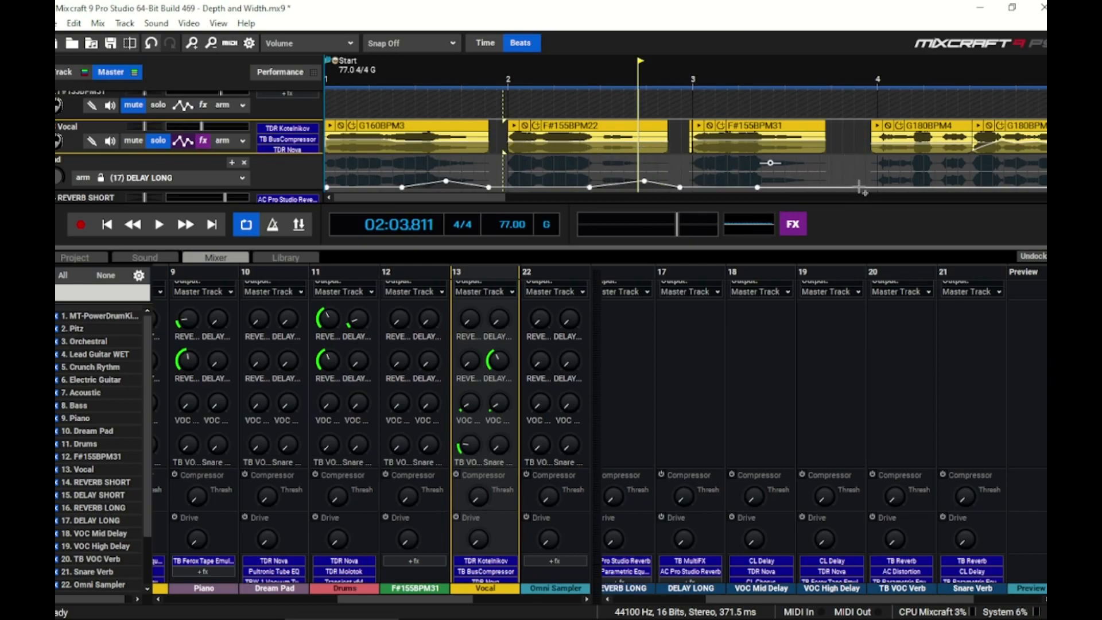
click(875, 184)
click(874, 187)
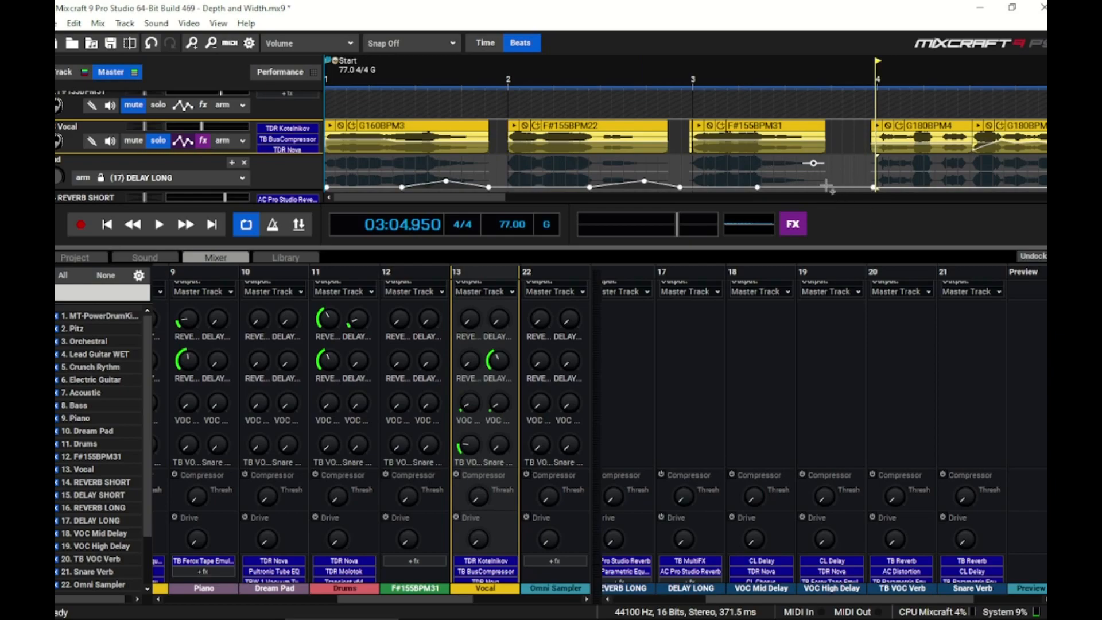
click(826, 188)
drag(826, 188, 823, 167)
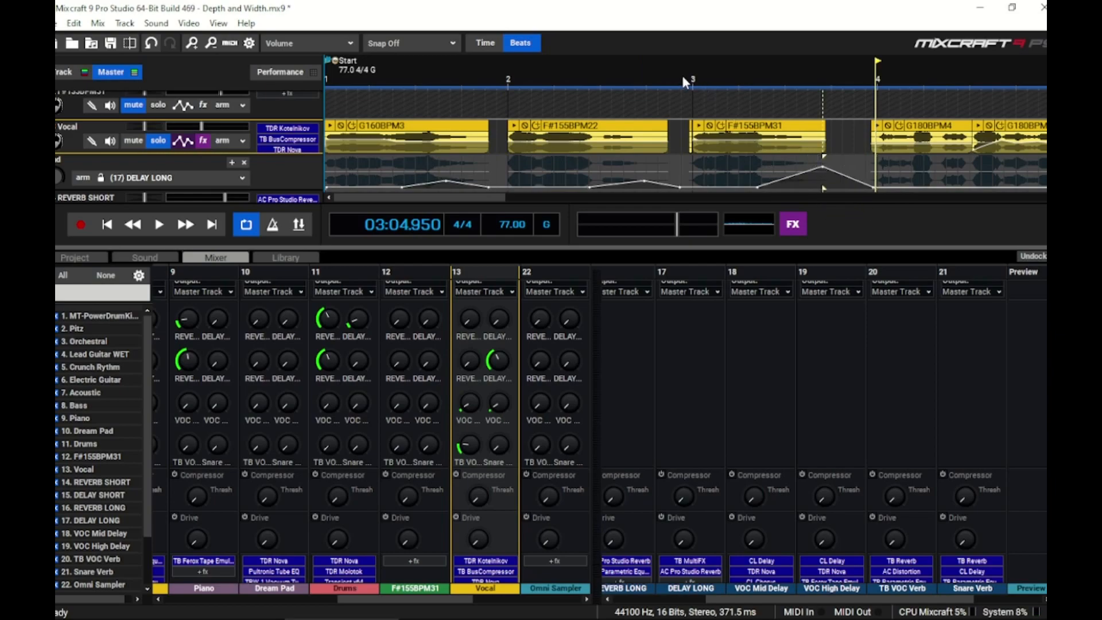
click(682, 75)
key(space)
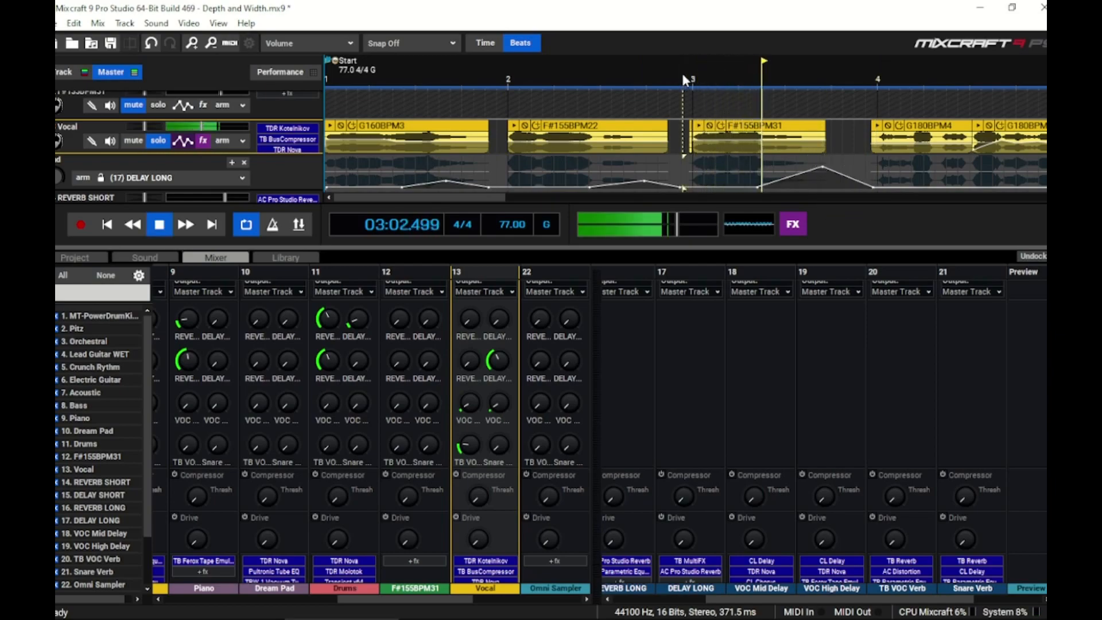
key(space)
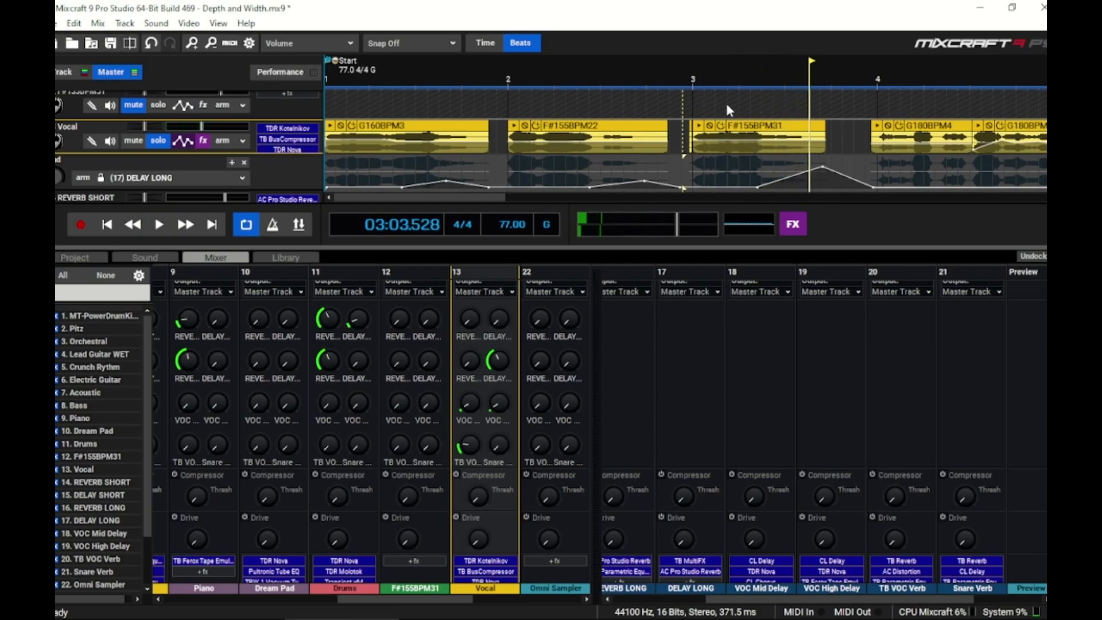
- Add a DELAY LONG automation peak near the end of the last vocal clip, just before the loop end
scroll(736, 112, down, 2)
scroll(736, 112, down, 2)
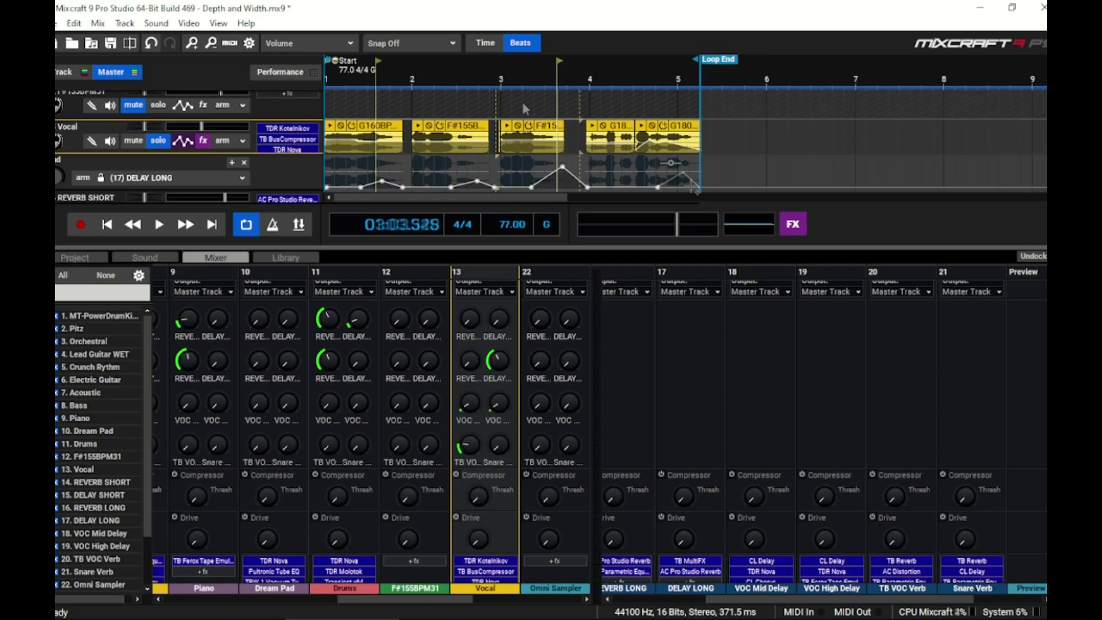
drag(688, 186, 684, 176)
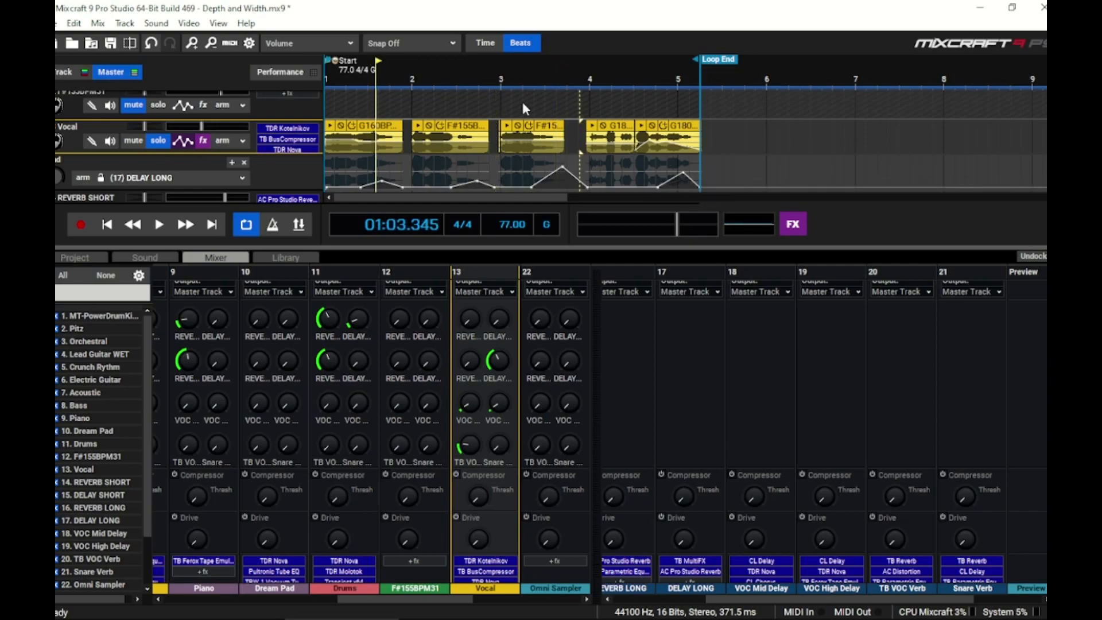